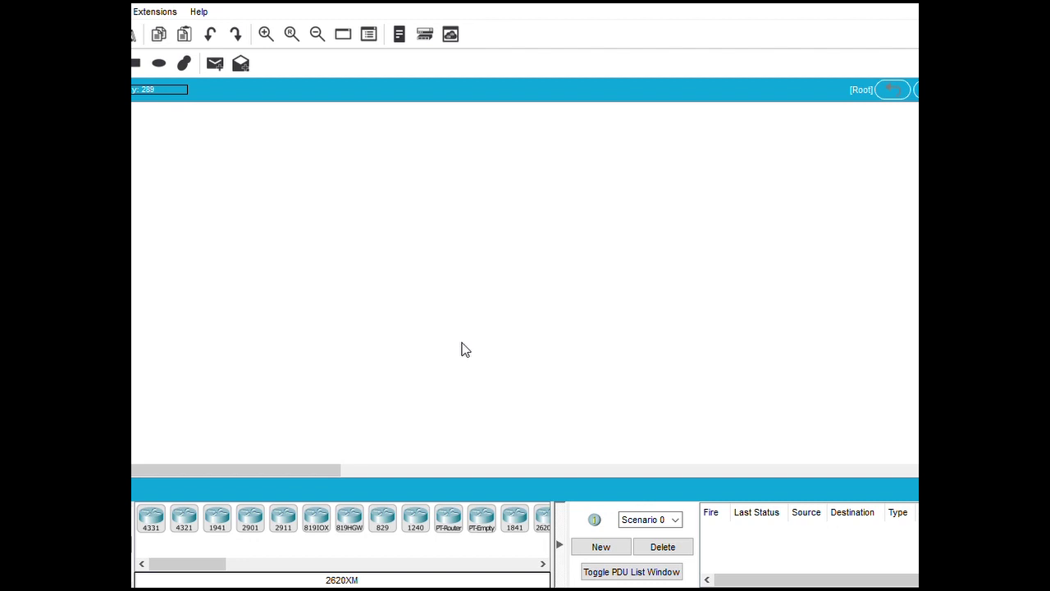
Place a Laptop at the lower left and a Smartphone beside it on the workspace
{"action": "left_click", "coordinate": [39, 517]}
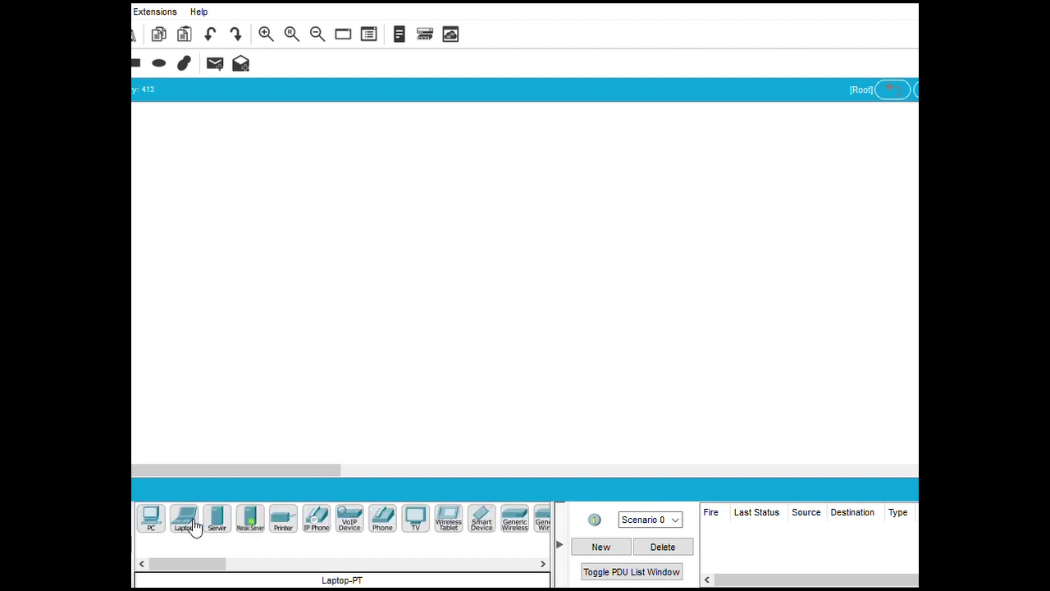
{"action": "left_click", "coordinate": [187, 518]}
{"action": "left_click", "coordinate": [234, 408]}
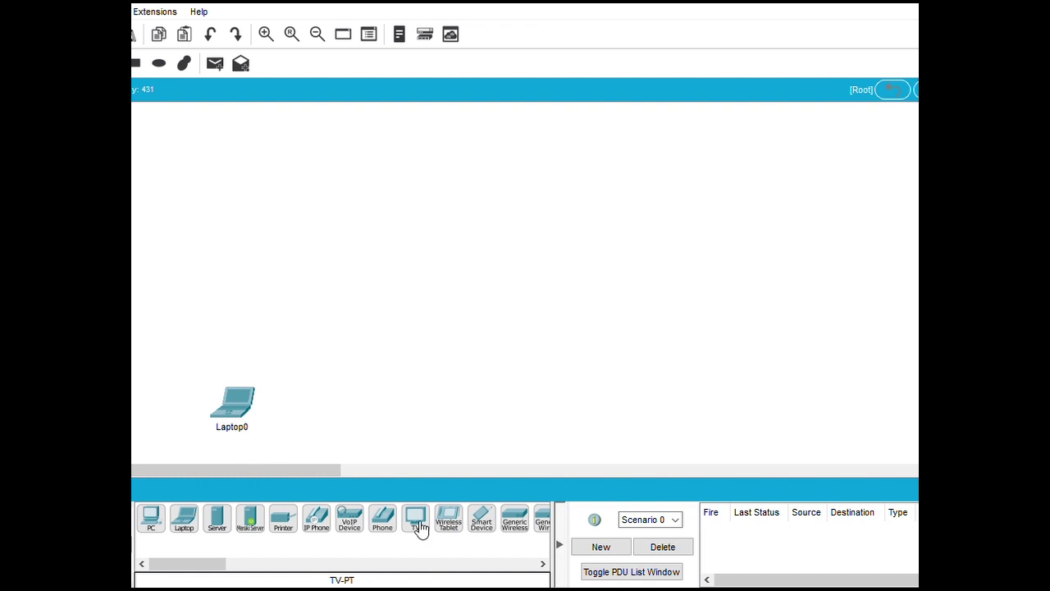
{"action": "left_click", "coordinate": [484, 525]}
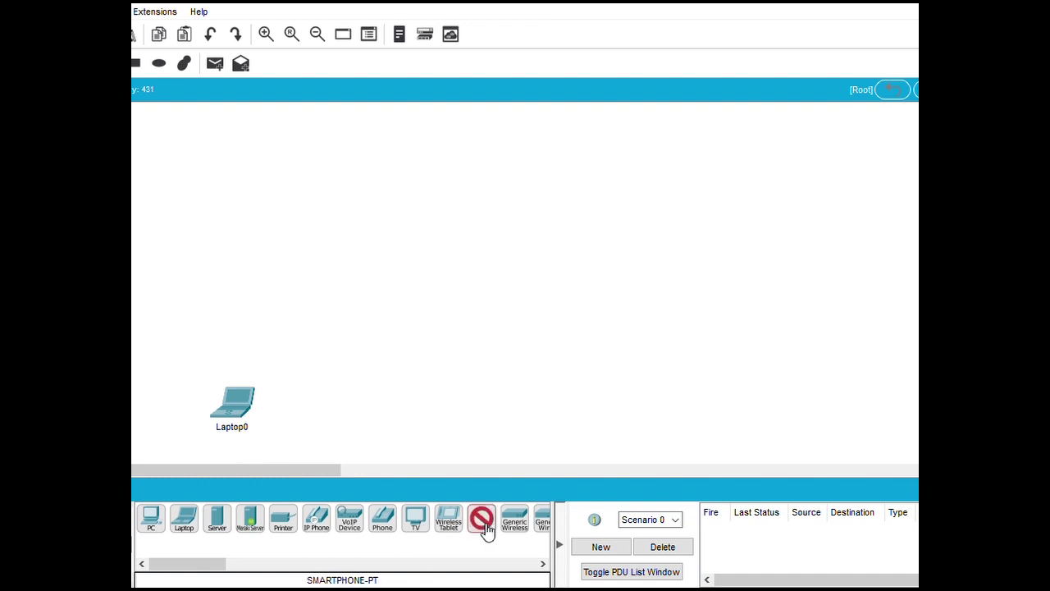
{"action": "left_click", "coordinate": [458, 420]}
{"action": "left_click_drag", "start_coordinate": [446, 408], "coordinate": [447, 403]}
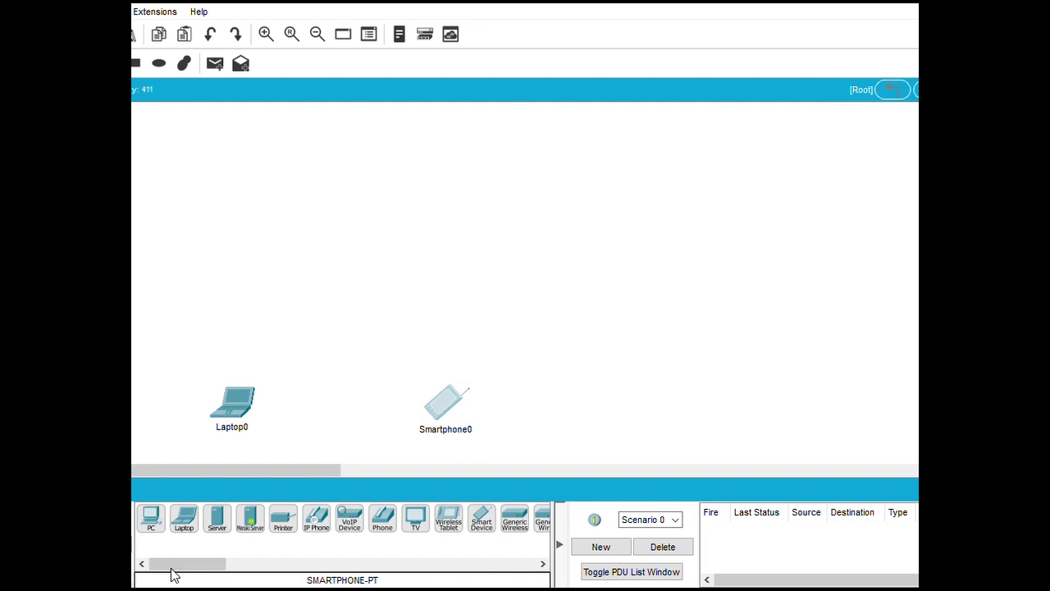
Place a Server at the upper left and a PT-Switch to its right
{"action": "left_click", "coordinate": [217, 518]}
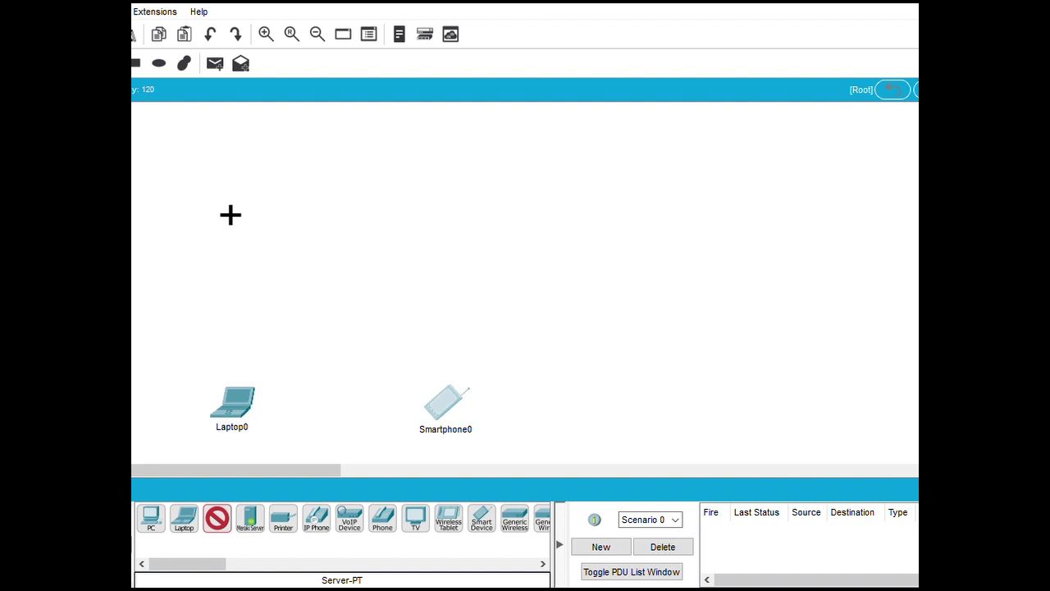
{"action": "left_click", "coordinate": [214, 201]}
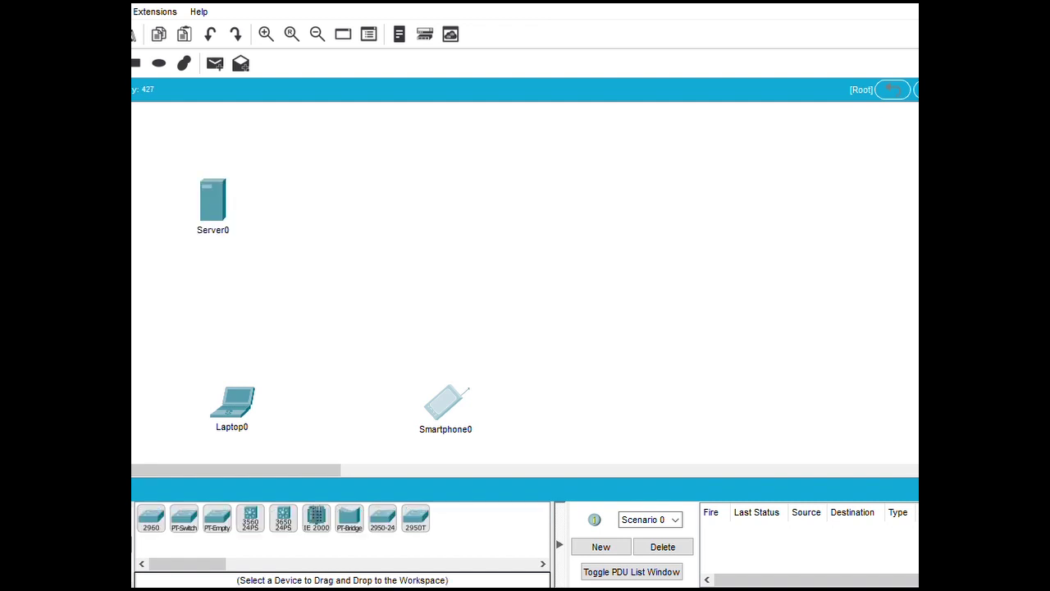
{"action": "left_click", "coordinate": [217, 525]}
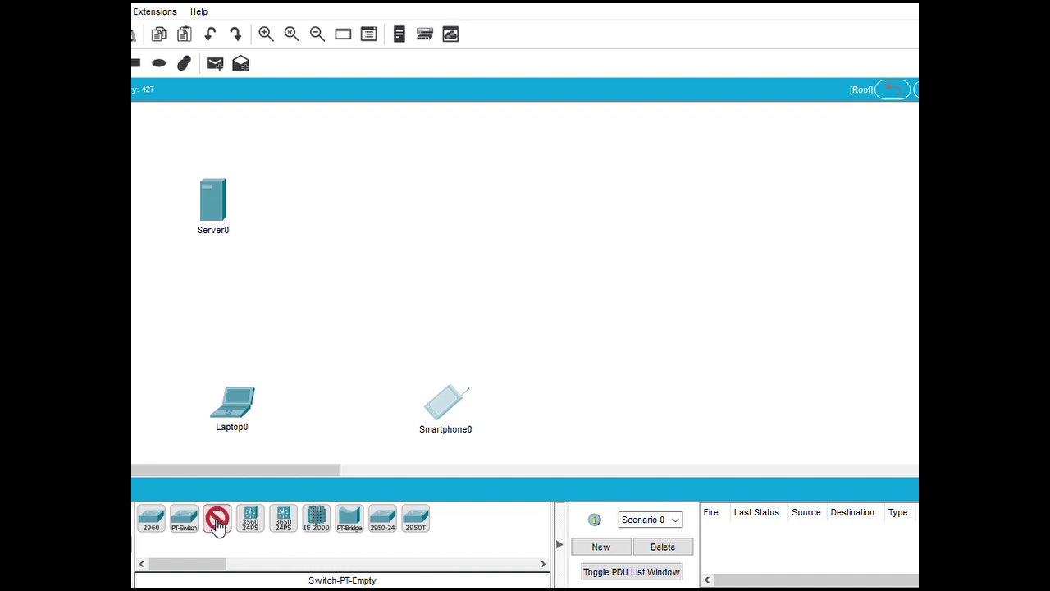
{"action": "left_click", "coordinate": [186, 525]}
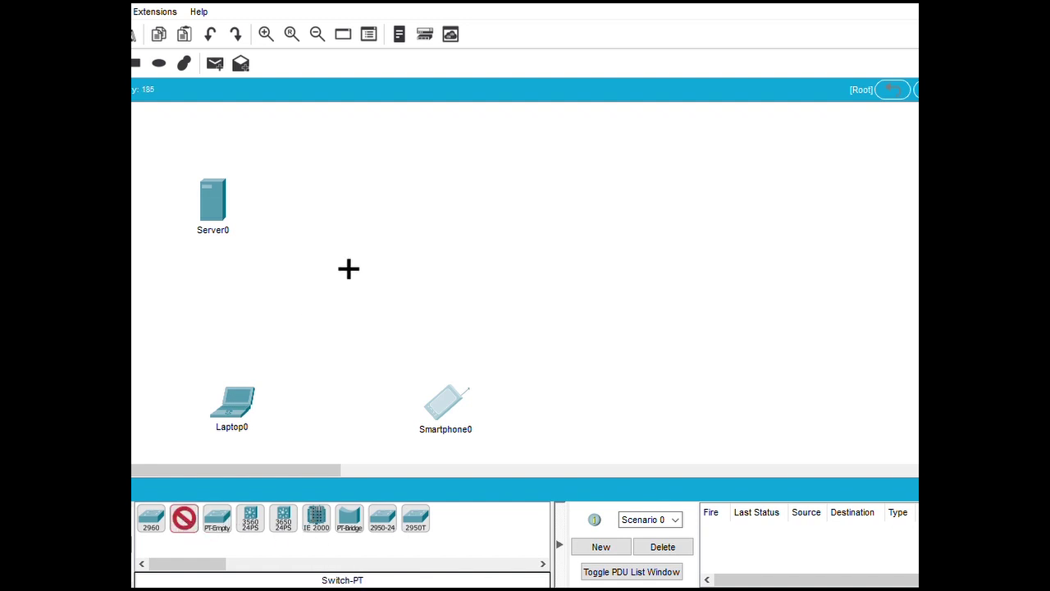
{"action": "left_click", "coordinate": [350, 216]}
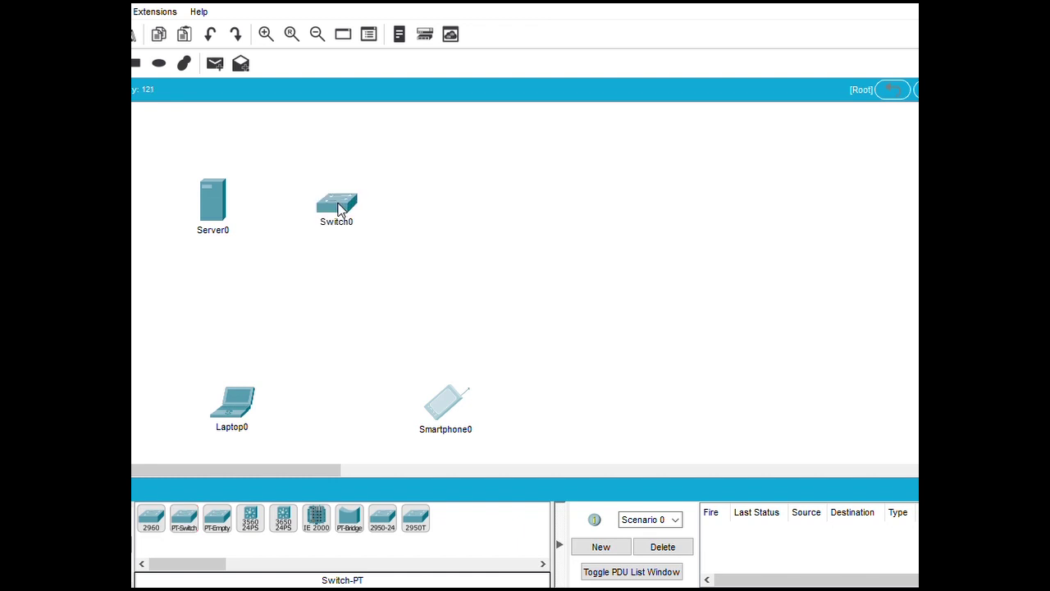
Add two AP-PT access points, one below the server and one above the smartphone
{"action": "left_click", "coordinate": [135, 525]}
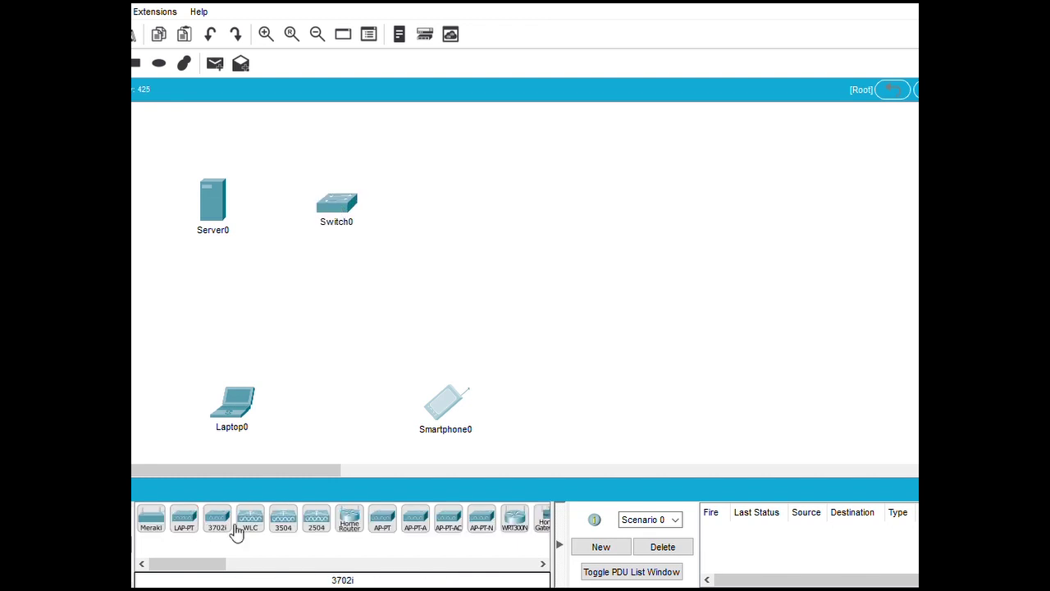
{"action": "left_click", "coordinate": [382, 519]}
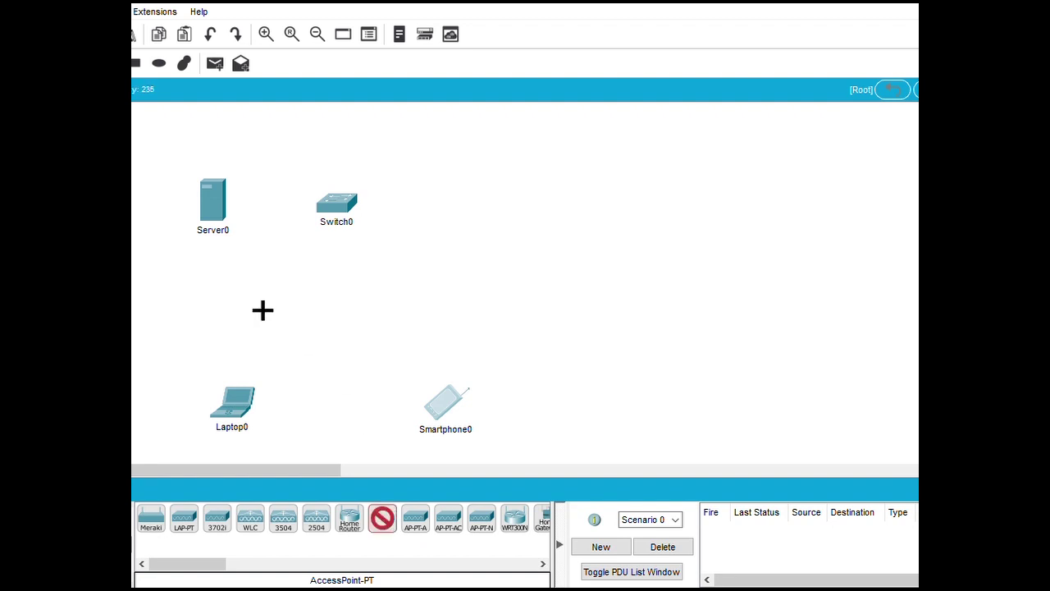
{"action": "left_click", "coordinate": [249, 297]}
{"action": "left_click", "coordinate": [383, 518]}
{"action": "left_click", "coordinate": [440, 308]}
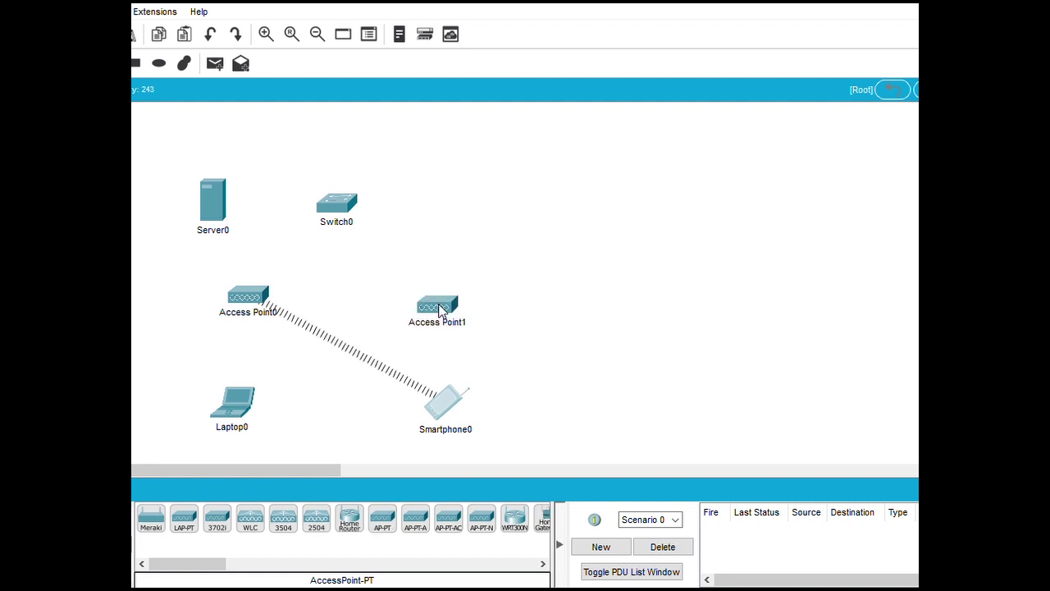
{"action": "key", "text": "ctrl+alt+o"}
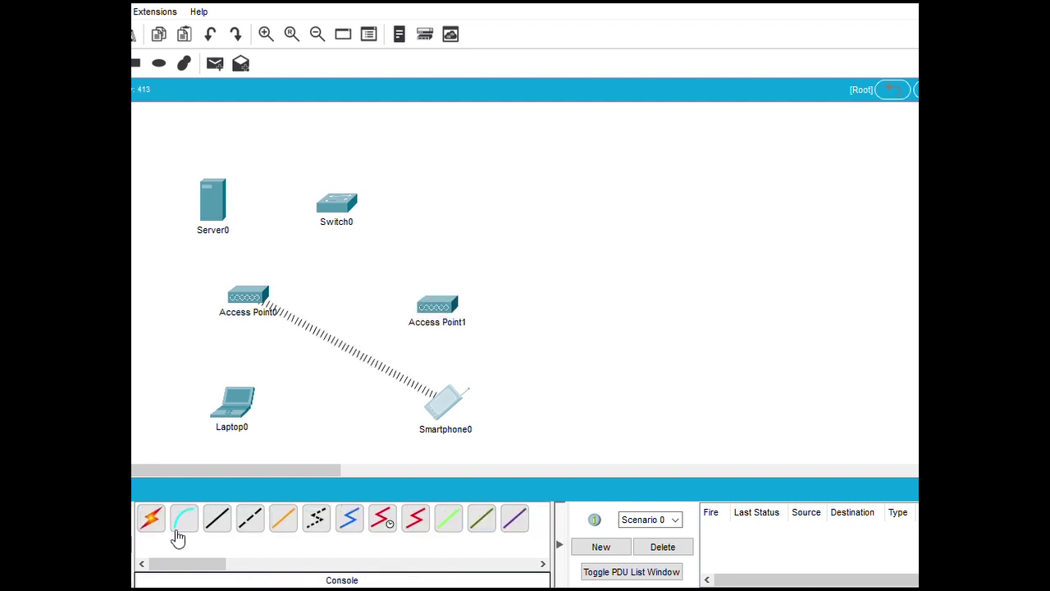
Cable Server0 and Access Point0 to Switch0 with automatic connections
{"action": "left_click", "coordinate": [151, 518]}
{"action": "left_click", "coordinate": [220, 210]}
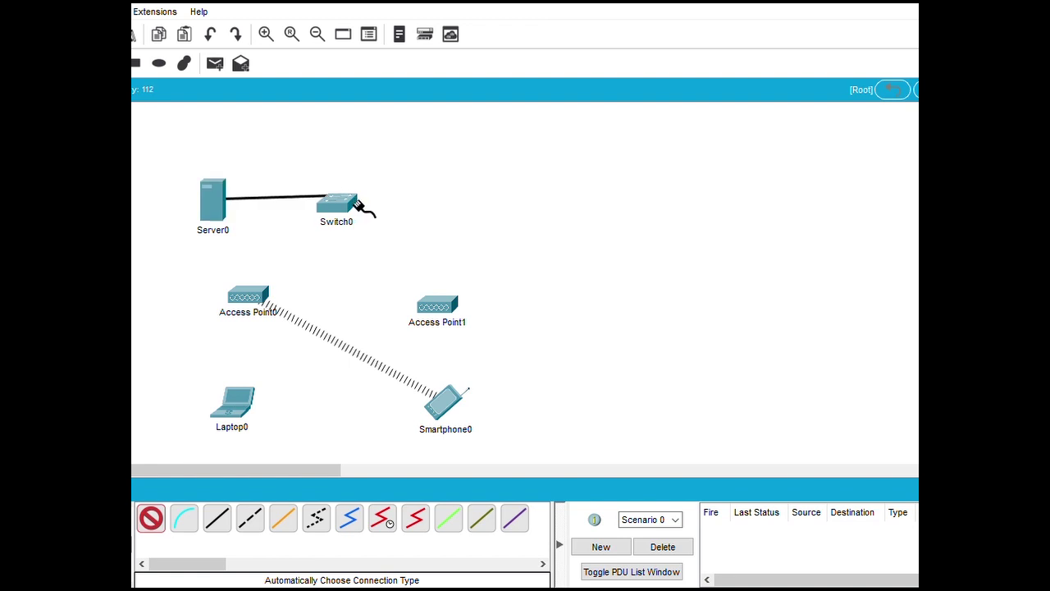
{"action": "left_click", "coordinate": [361, 205]}
{"action": "left_click", "coordinate": [154, 522]}
{"action": "left_click", "coordinate": [256, 298]}
{"action": "left_click", "coordinate": [340, 215]}
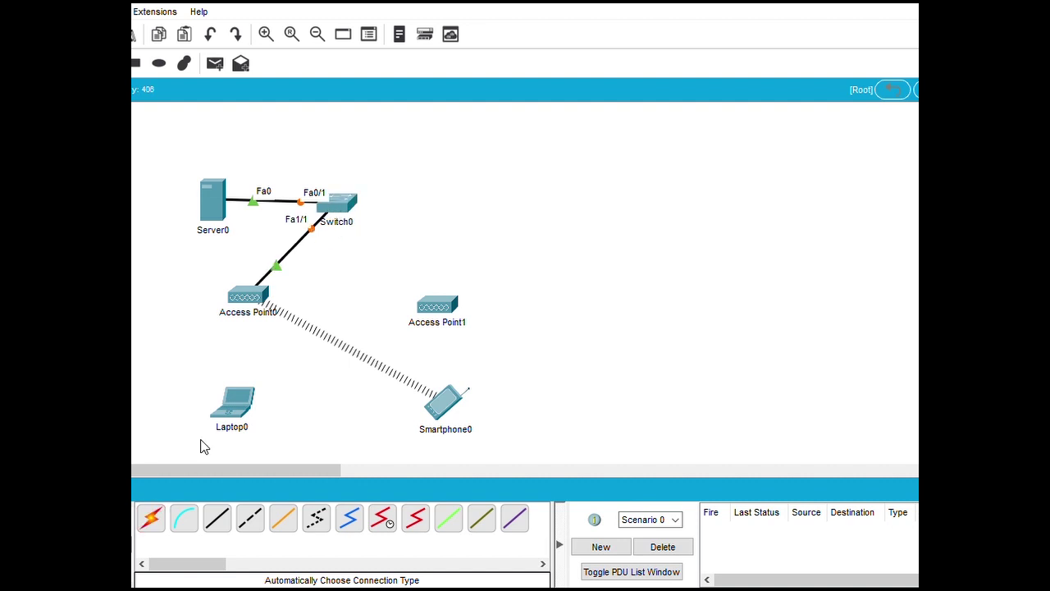
Cable Access Point1 to Switch0, then open Access Point0's device window
{"action": "left_click", "coordinate": [154, 521]}
{"action": "left_click", "coordinate": [441, 316]}
{"action": "left_click", "coordinate": [348, 205]}
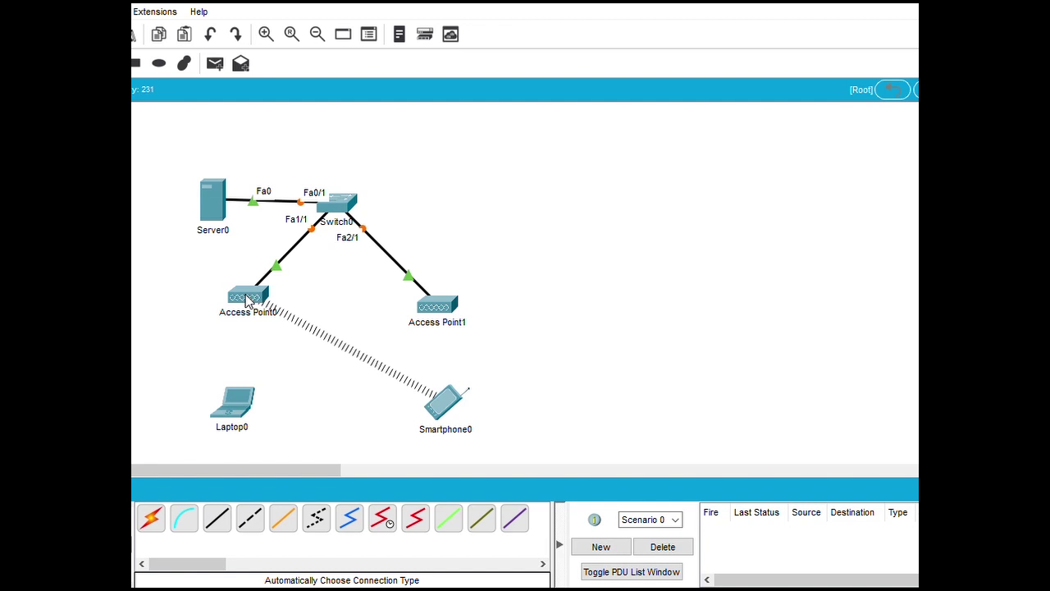
{"action": "left_click", "coordinate": [246, 300]}
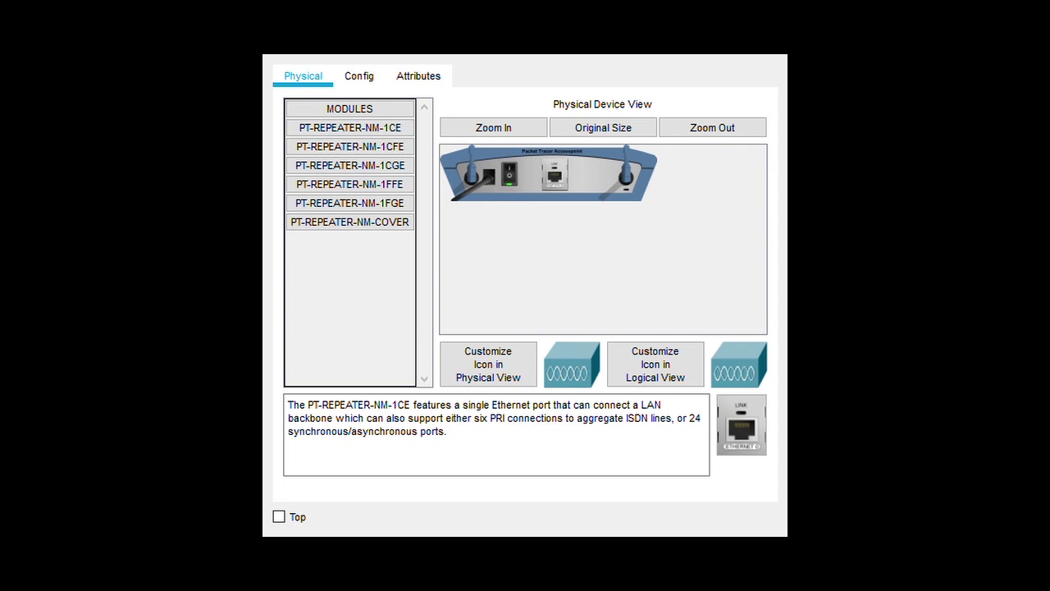
Set Access Point0's Port 1 to SSID AP1, channel 1, WPA2-PSK with a passphrase
{"action": "left_click", "coordinate": [377, 76]}
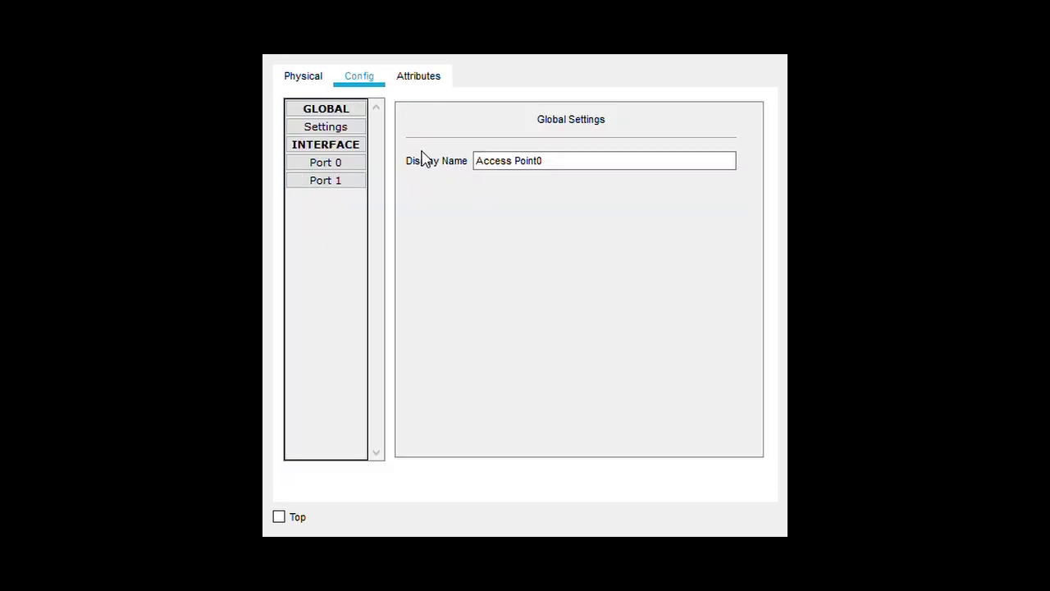
{"action": "left_click", "coordinate": [336, 182]}
{"action": "double_click", "coordinate": [678, 148]}
{"action": "left_click", "coordinate": [594, 148]}
{"action": "left_click_drag", "start_coordinate": [659, 146], "coordinate": [569, 150]}
{"action": "key", "text": "BackSpace"}
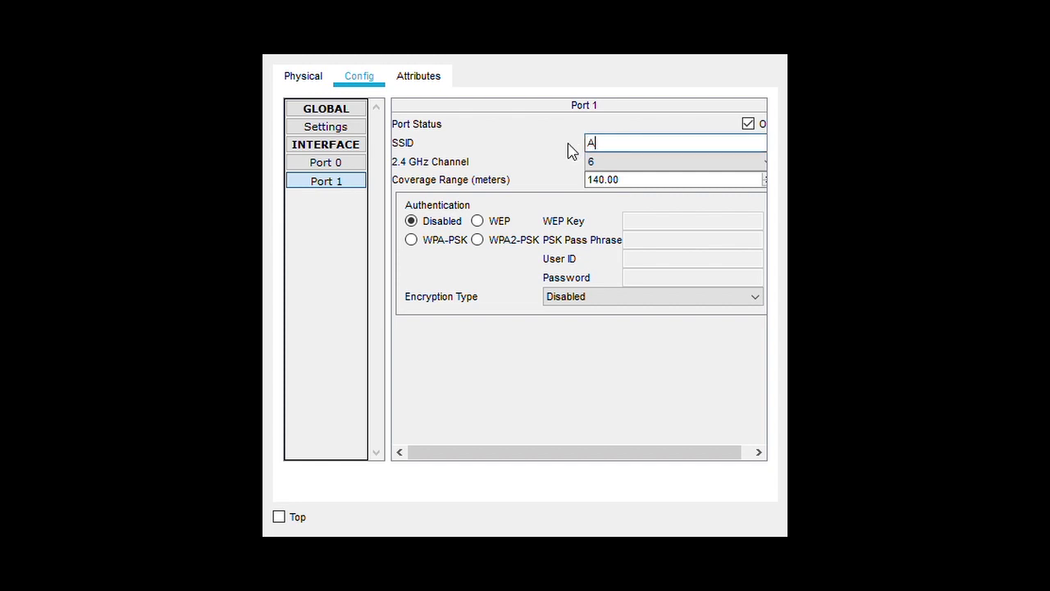
{"action": "left_click", "coordinate": [655, 160]}
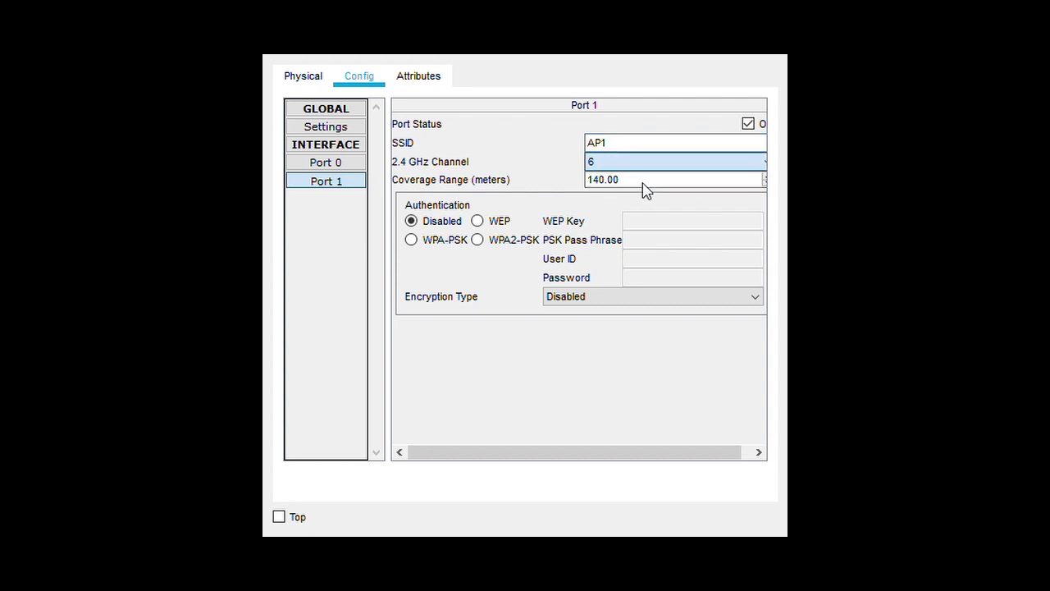
{"action": "left_click", "coordinate": [646, 187]}
{"action": "left_click", "coordinate": [515, 240]}
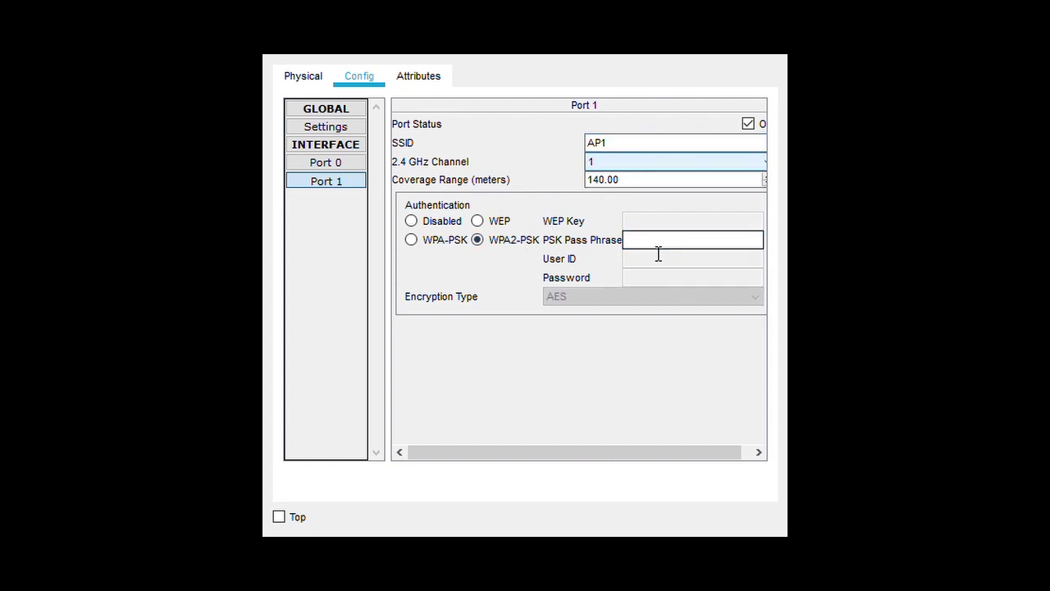
{"action": "type", "text": "12345678"}
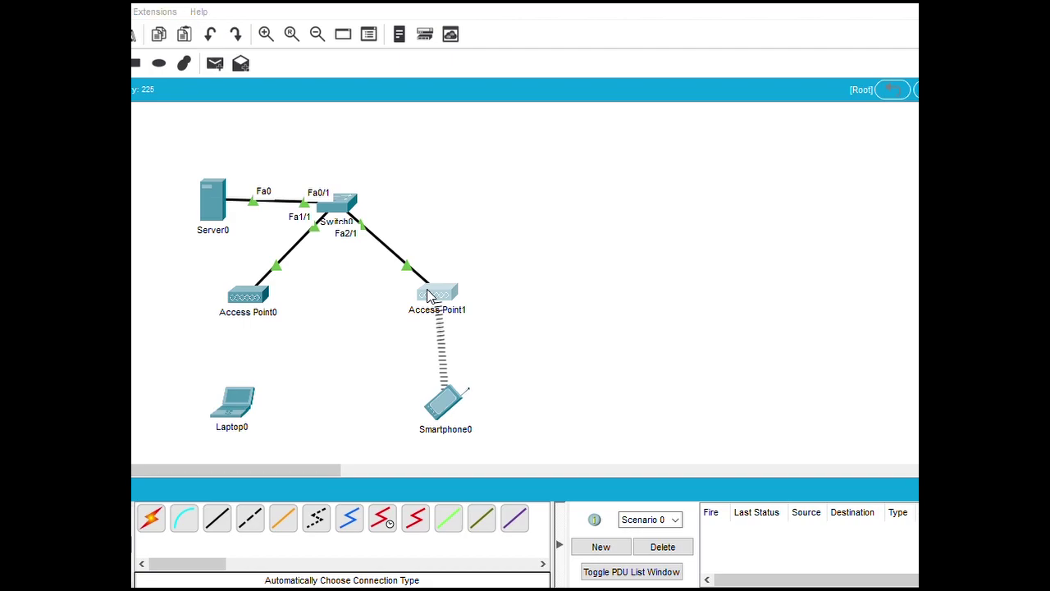
Delete the default SSID on Access Point1's Port 1 configuration
{"action": "left_click", "coordinate": [428, 294]}
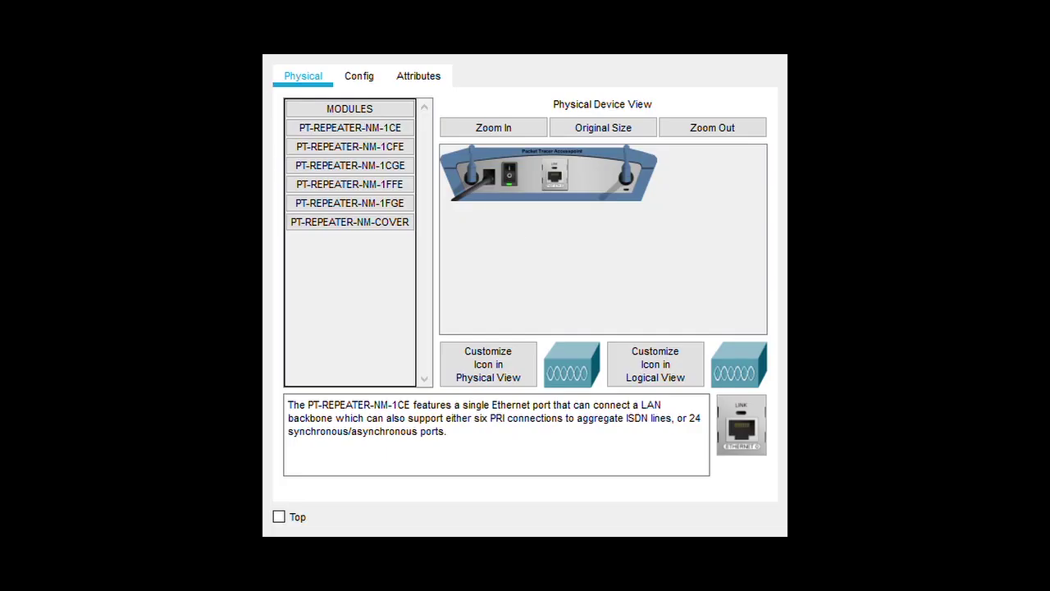
{"action": "left_click", "coordinate": [357, 76]}
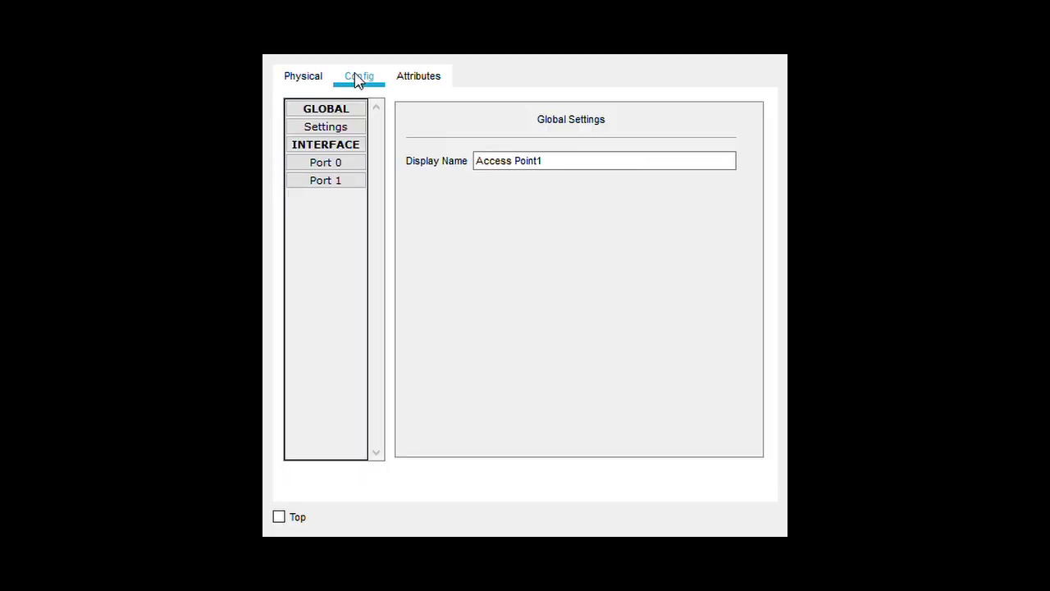
{"action": "left_click", "coordinate": [320, 169]}
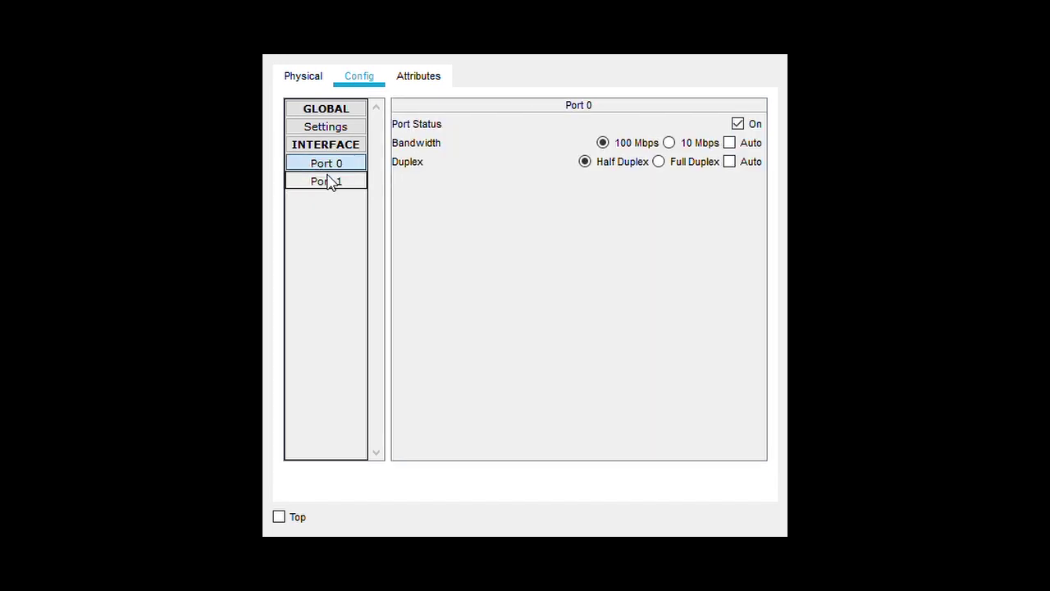
{"action": "left_click", "coordinate": [328, 180]}
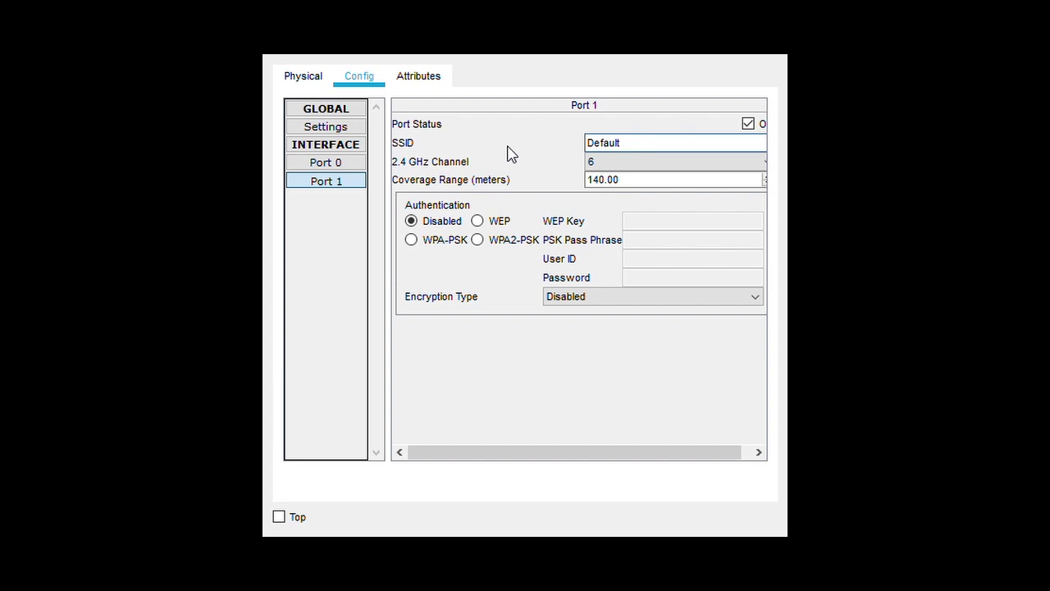
{"action": "double_click", "coordinate": [641, 145]}
{"action": "key", "text": "BackSpace"}
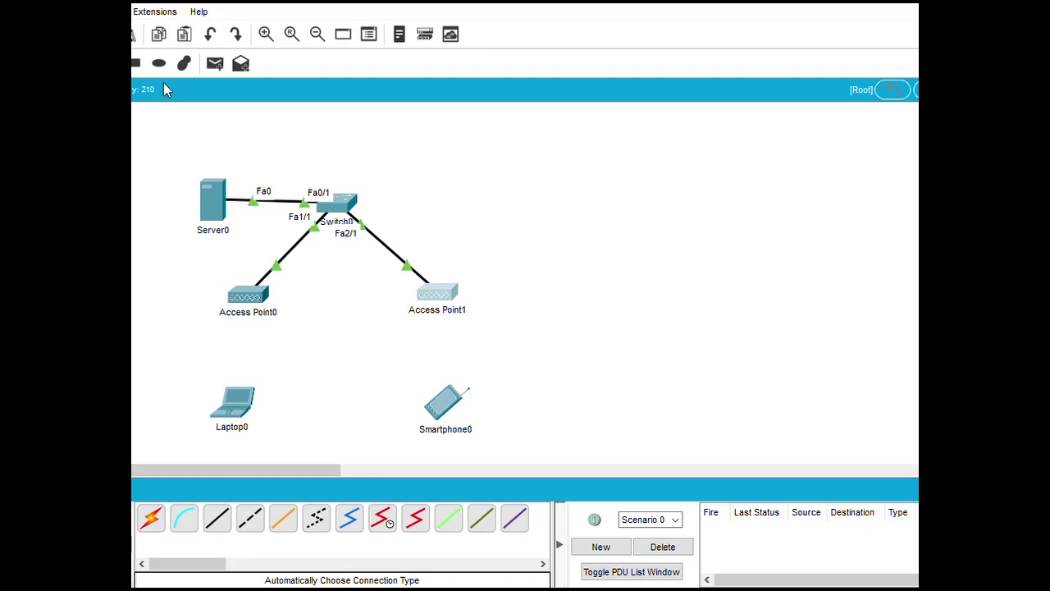
Remove Laptop0's existing network card and install the WPC300N wireless module in its slot
{"action": "left_click", "coordinate": [245, 412]}
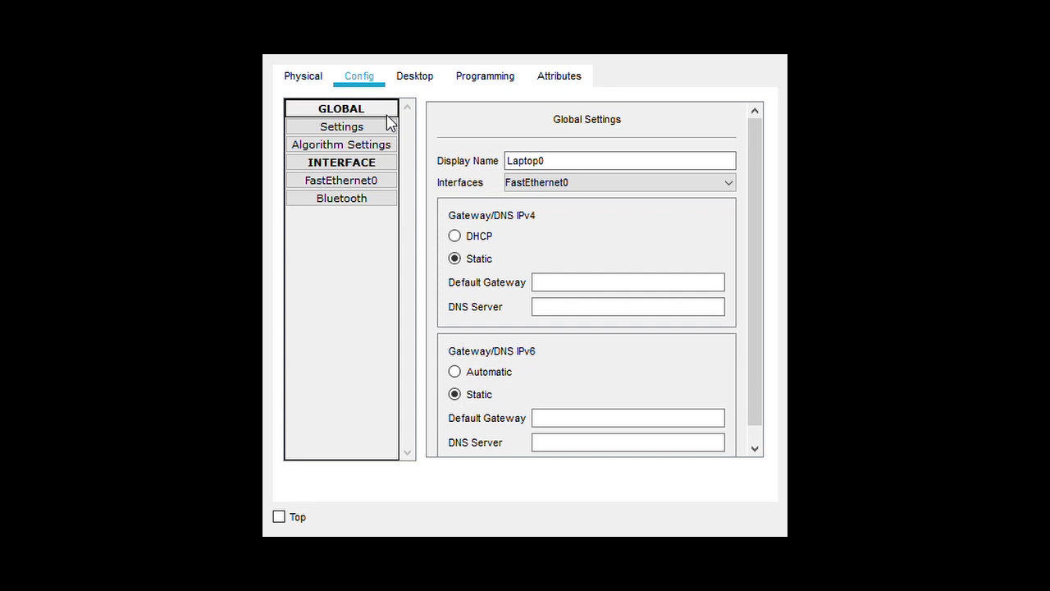
{"action": "left_click", "coordinate": [309, 79]}
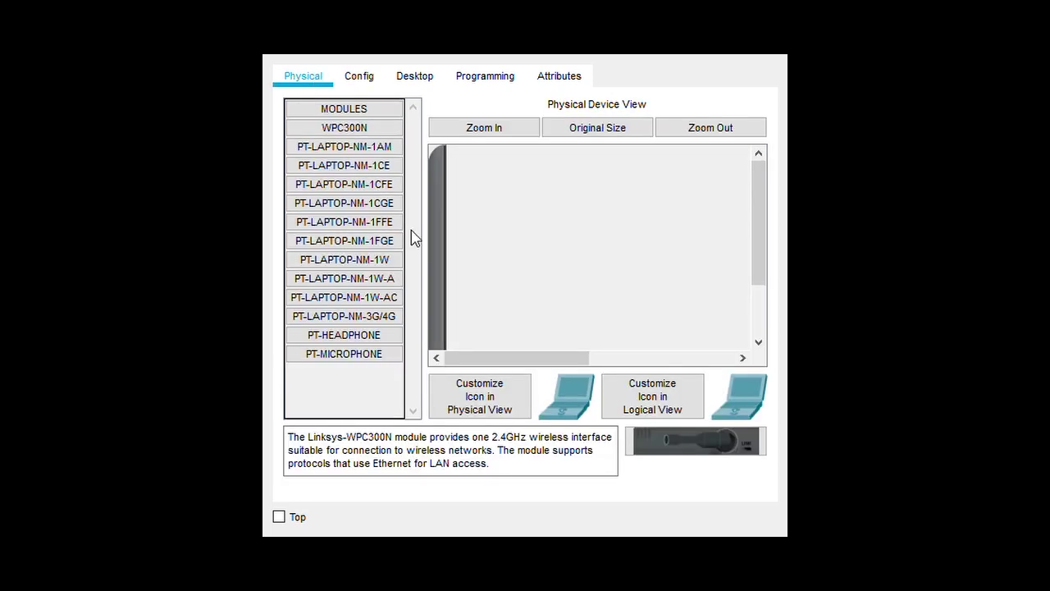
{"action": "left_click", "coordinate": [345, 128]}
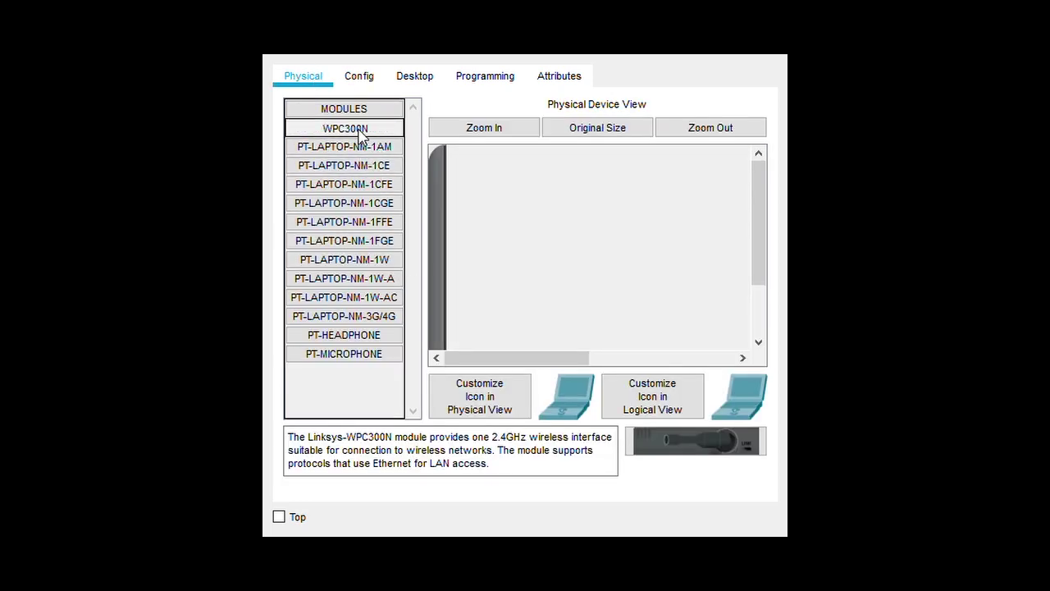
{"action": "left_click", "coordinate": [711, 129]}
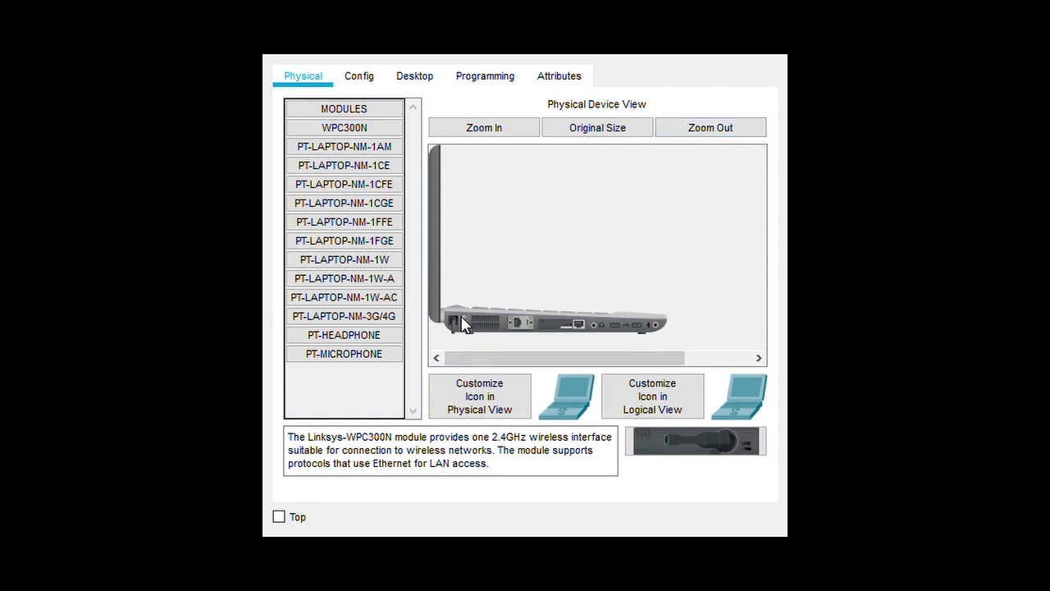
{"action": "left_click_drag", "start_coordinate": [571, 325], "coordinate": [365, 408]}
{"action": "left_click_drag", "start_coordinate": [710, 445], "coordinate": [572, 332]}
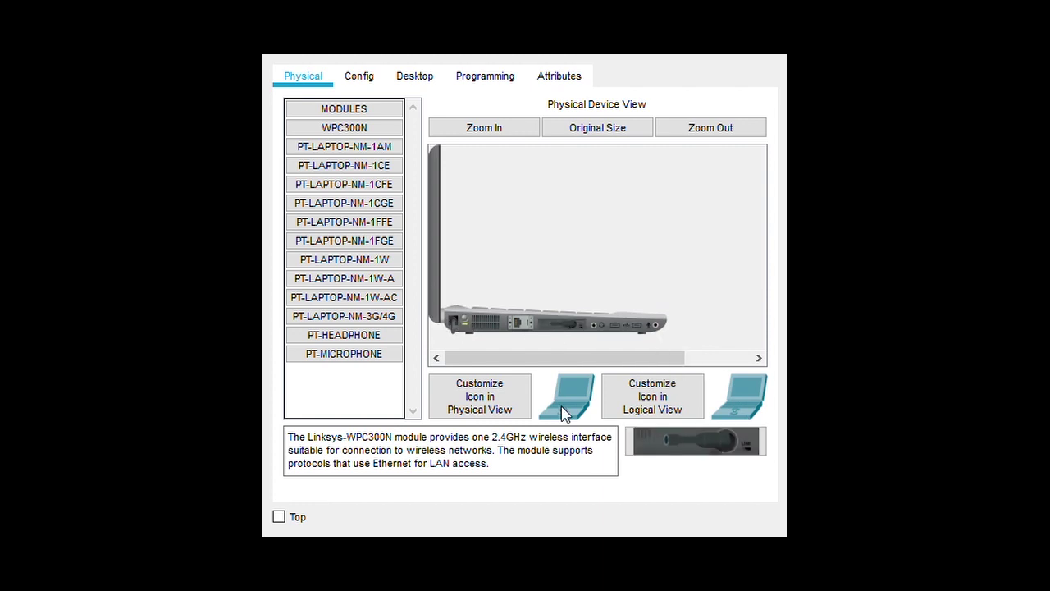
Set Laptop0's Wireless0 SSID to AP1 with WPA2-PSK and the pre-shared passphrase
{"action": "left_click", "coordinate": [404, 79]}
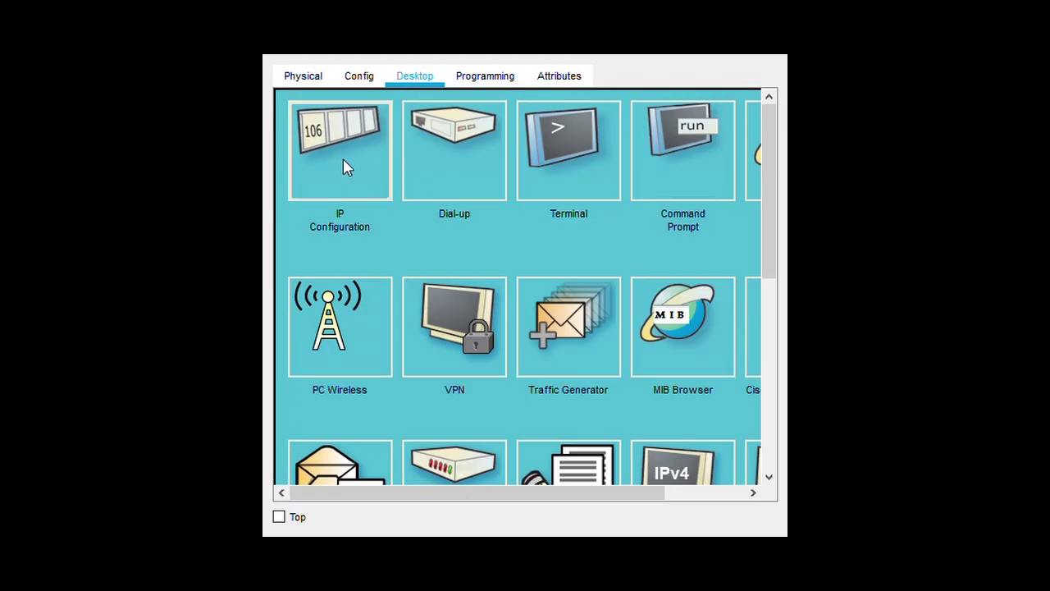
{"action": "left_click", "coordinate": [343, 167]}
{"action": "left_click", "coordinate": [361, 78]}
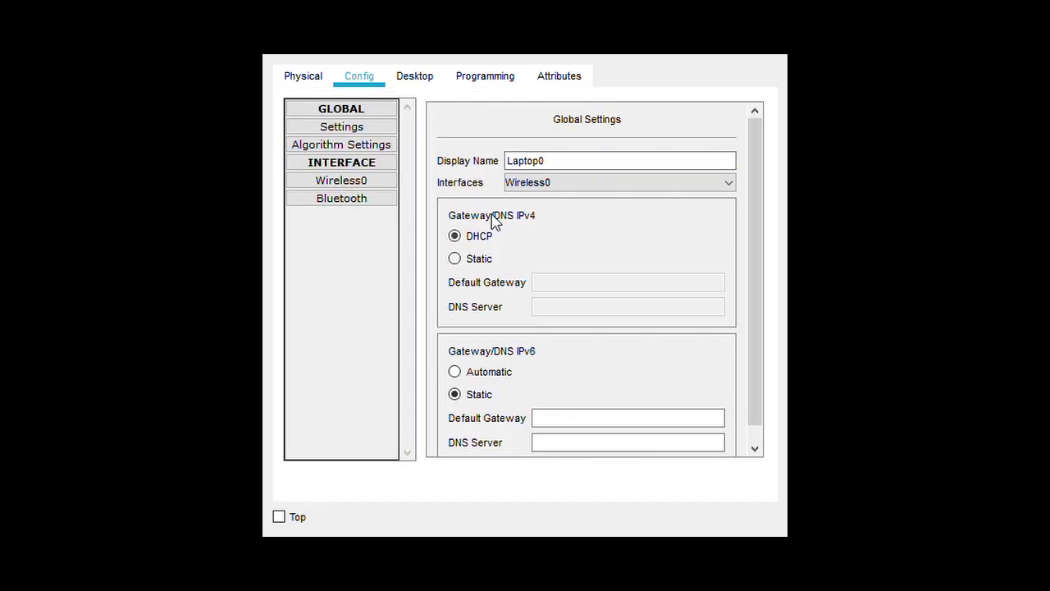
{"action": "left_click", "coordinate": [351, 180]}
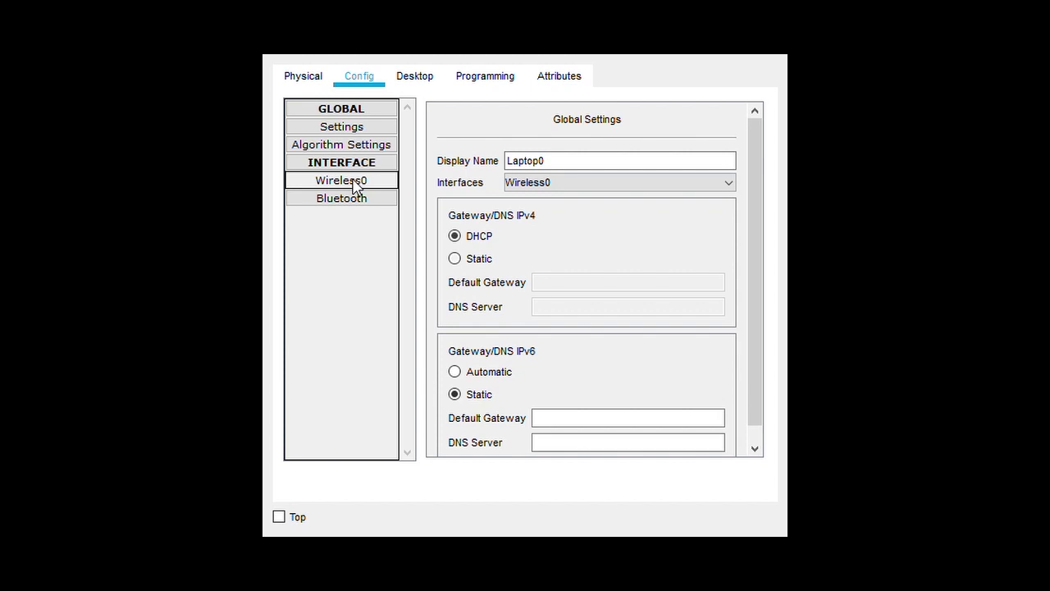
{"action": "left_click", "coordinate": [669, 184]}
{"action": "left_click_drag", "start_coordinate": [669, 183], "coordinate": [579, 180]}
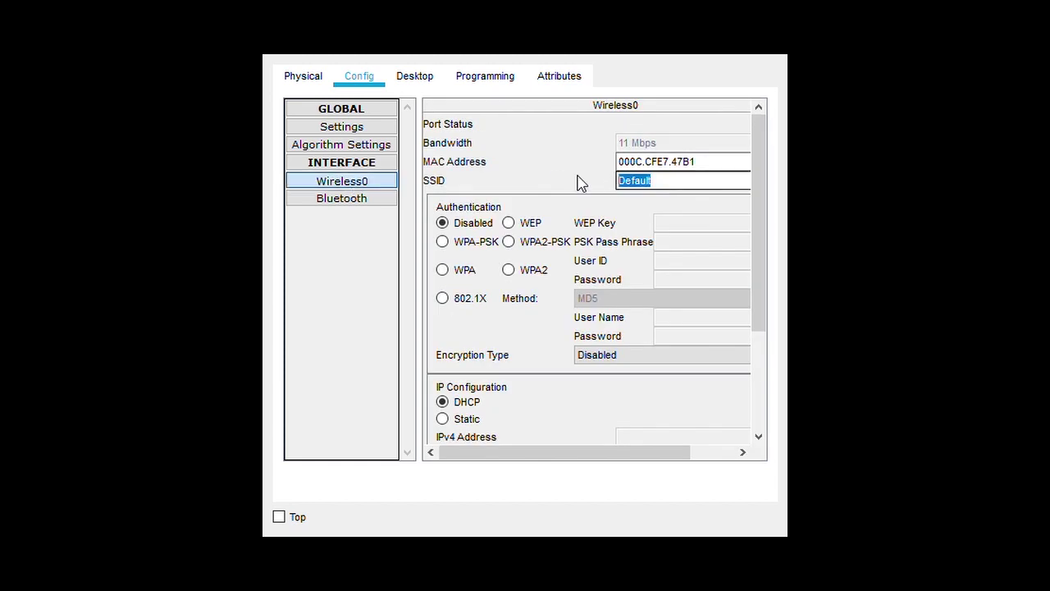
{"action": "key", "text": "BackSpace"}
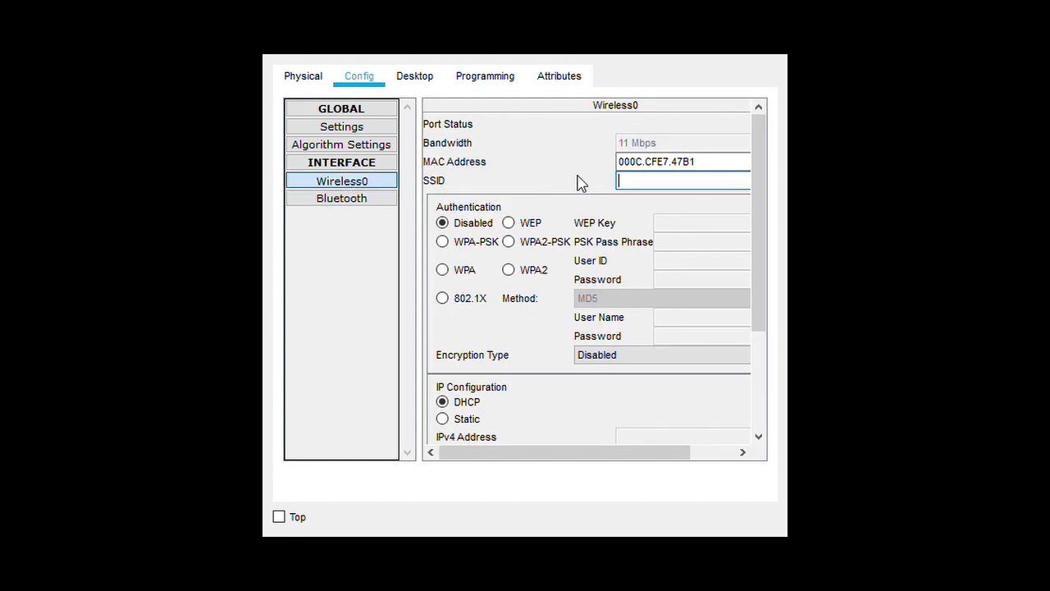
{"action": "key", "text": "BackSpace"}
{"action": "key", "text": "BackSpace"}
{"action": "left_click", "coordinate": [515, 242]}
{"action": "left_click", "coordinate": [673, 245]}
{"action": "type", "text": "1"}
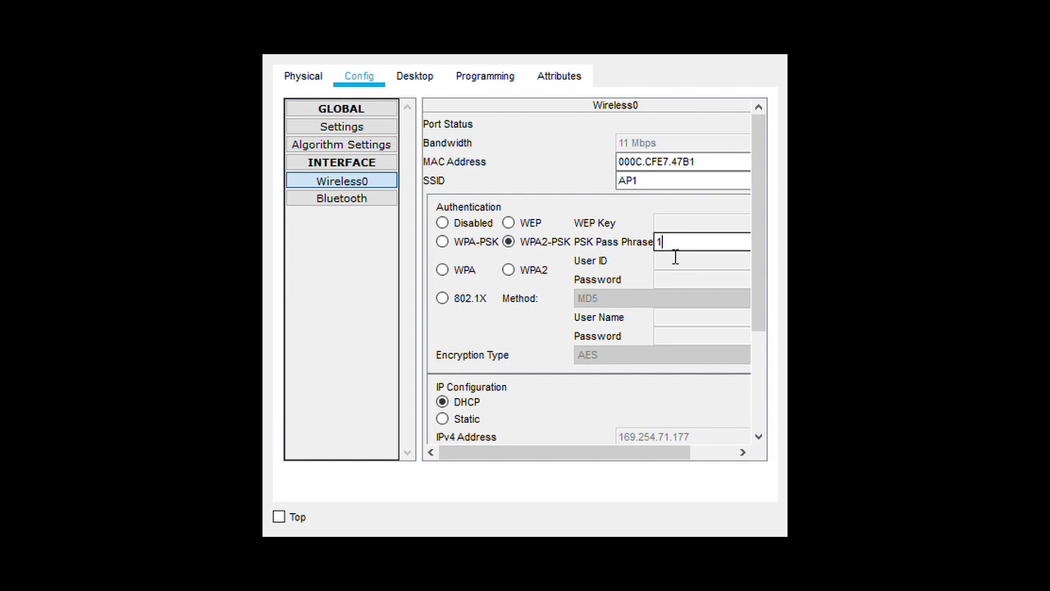
{"action": "type", "text": "2345678"}
Try static addressing on Laptop0's Wireless0, then switch it back to DHCP
{"action": "left_click_drag", "start_coordinate": [761, 317], "coordinate": [747, 410]}
{"action": "left_click", "coordinate": [464, 274]}
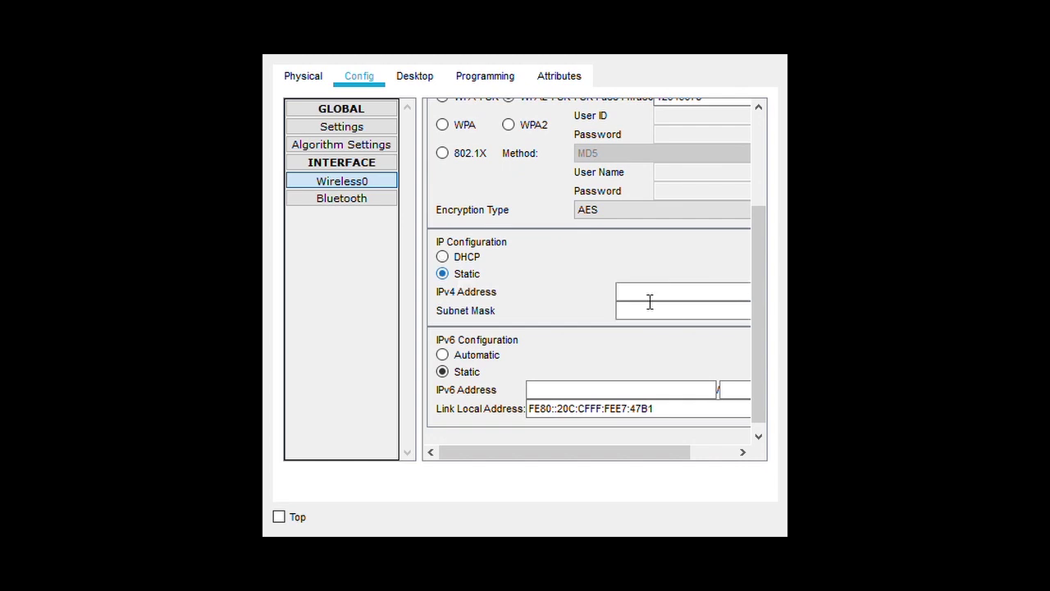
{"action": "left_click", "coordinate": [679, 300]}
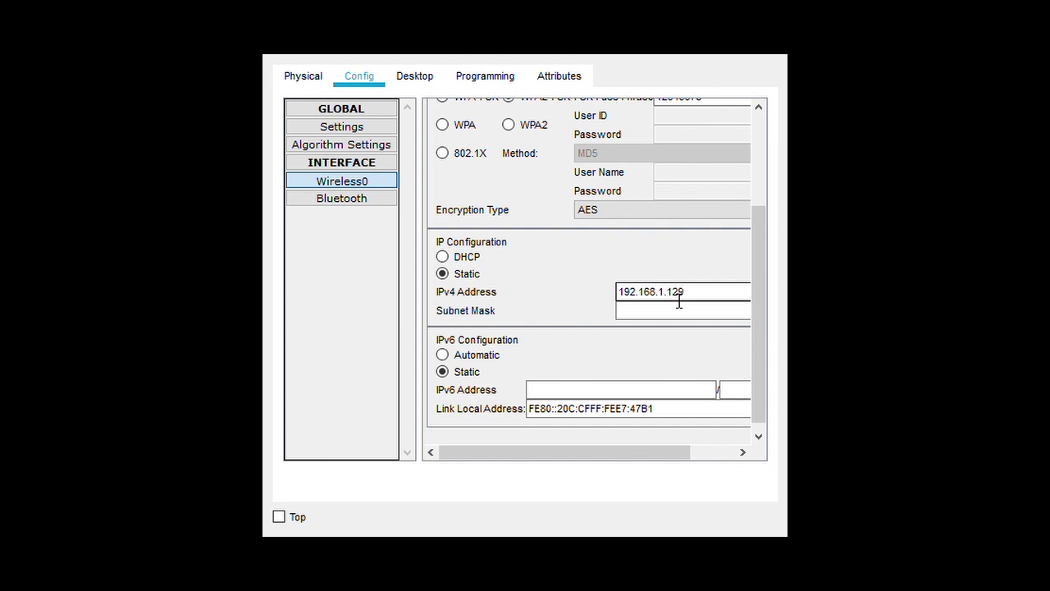
{"action": "left_click", "coordinate": [679, 314]}
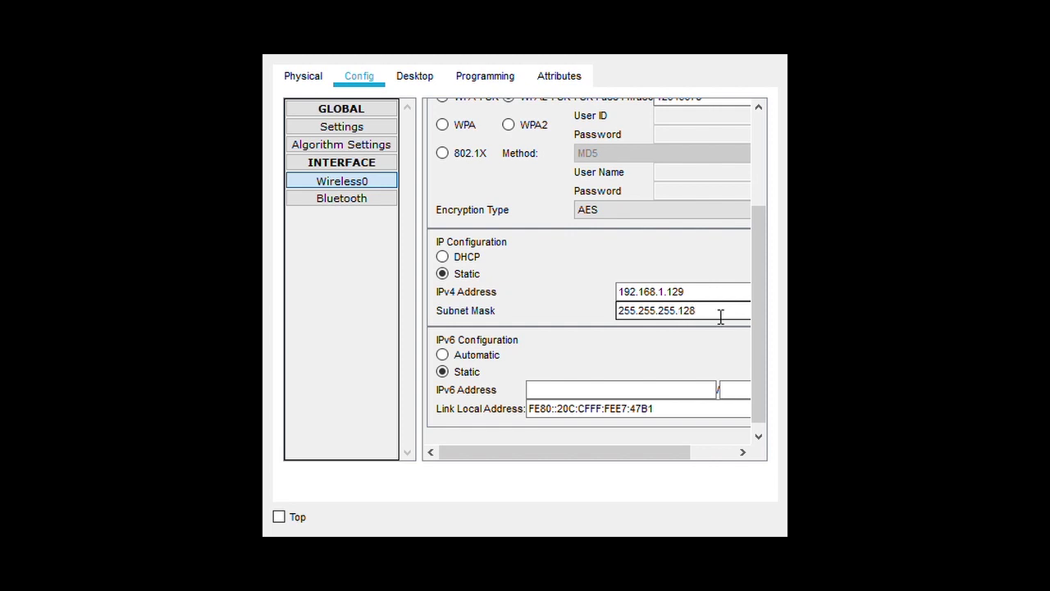
{"action": "left_click", "coordinate": [469, 259]}
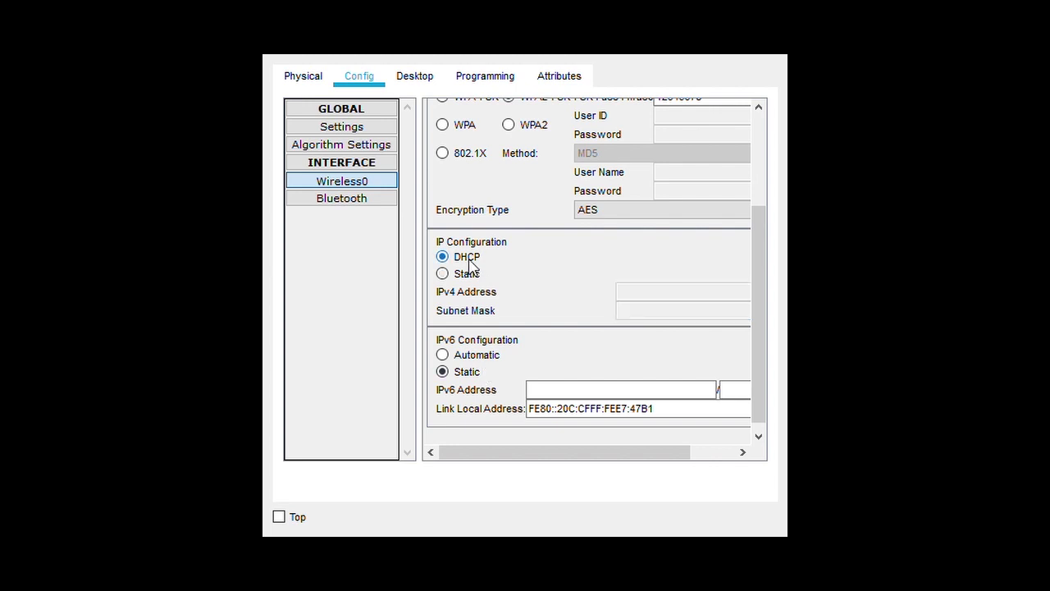
{"action": "left_click_drag", "start_coordinate": [763, 320], "coordinate": [760, 227]}
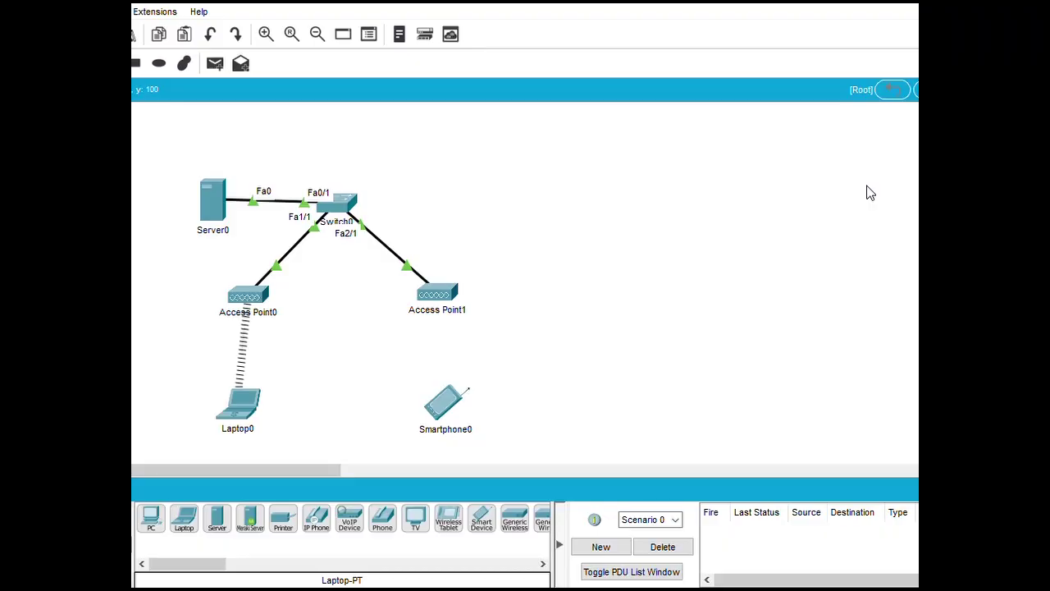
Clear the default SSID on Smartphone0's Wireless0 interface
{"action": "left_click", "coordinate": [458, 399]}
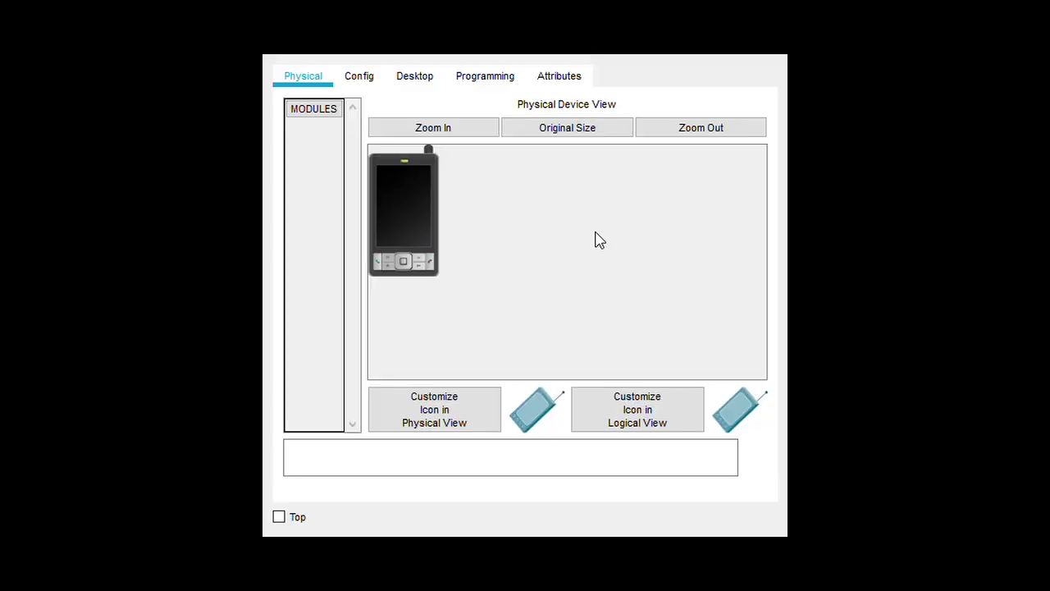
{"action": "left_click", "coordinate": [359, 76]}
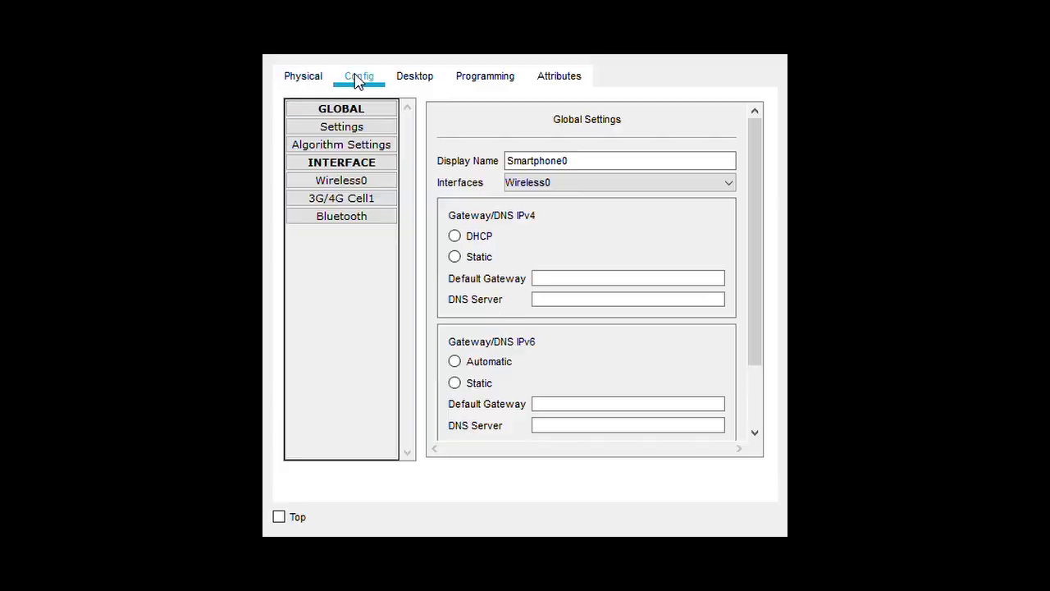
{"action": "left_click", "coordinate": [363, 184]}
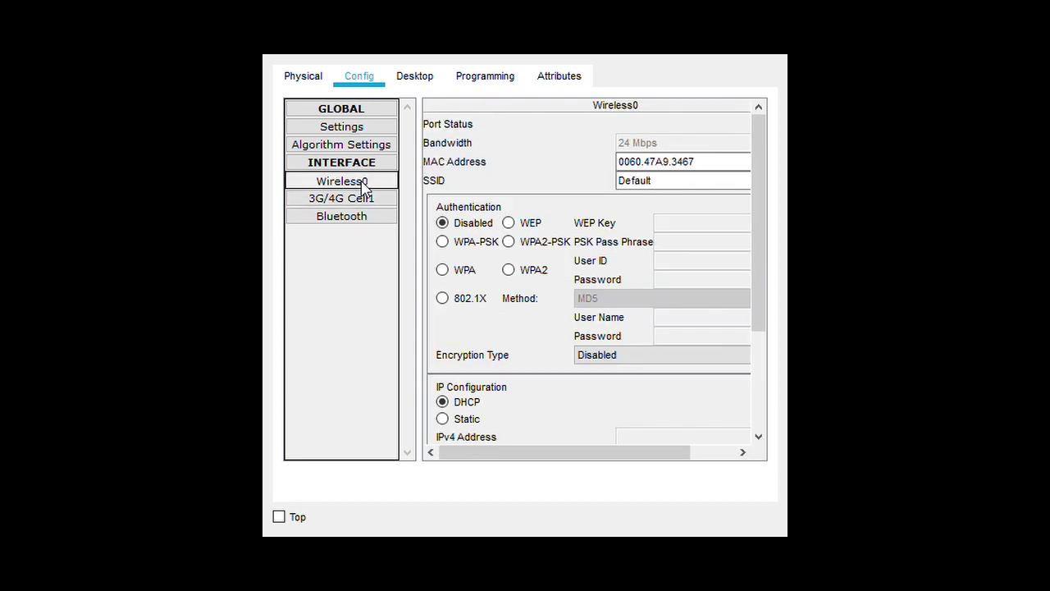
{"action": "left_click", "coordinate": [668, 188]}
{"action": "left_click_drag", "start_coordinate": [672, 195], "coordinate": [574, 189]}
{"action": "key", "text": "BackSpace"}
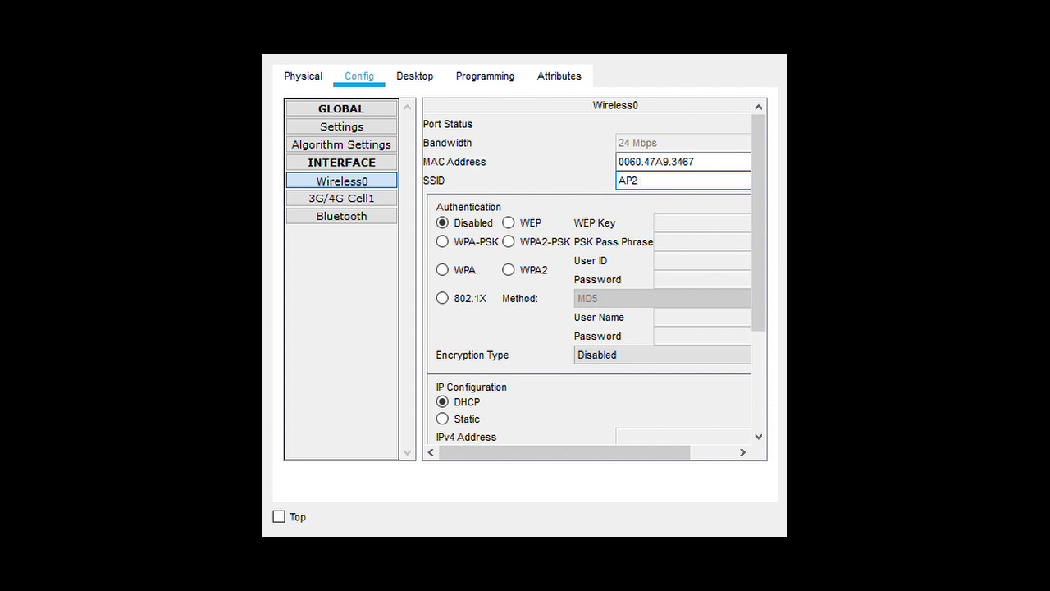
Switch Smartphone0's Wireless0 to static and type a 192.168 IPv4 address
{"action": "left_click_drag", "start_coordinate": [762, 323], "coordinate": [759, 431]}
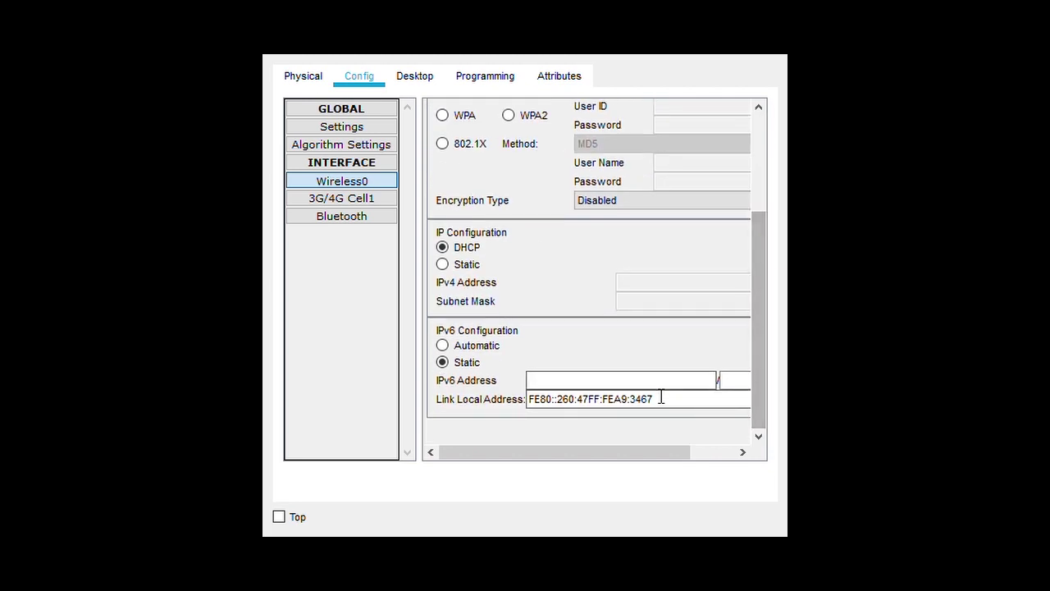
{"action": "left_click", "coordinate": [463, 266]}
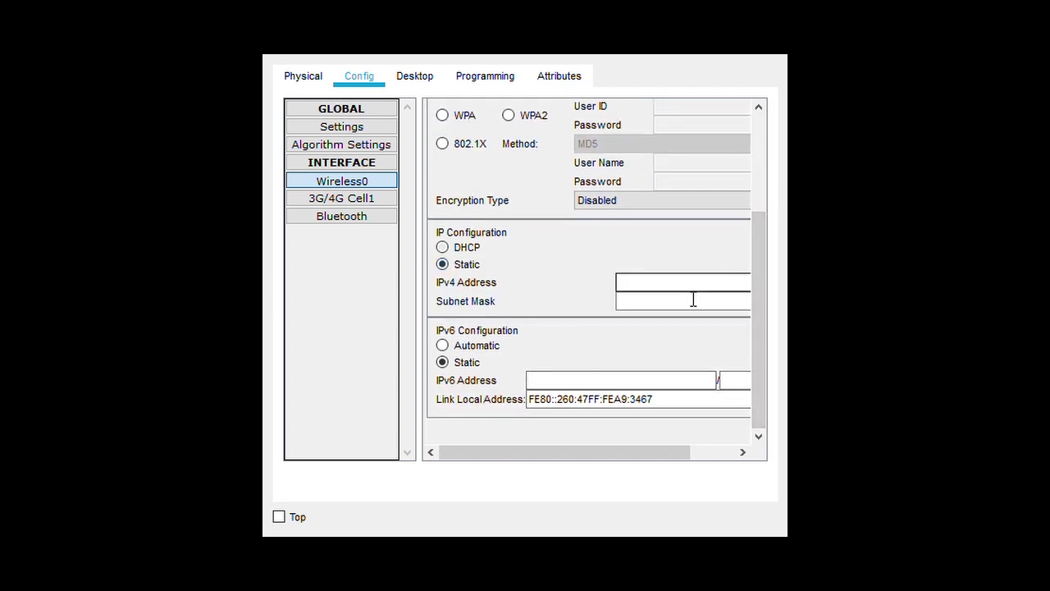
{"action": "type", "text": "192.168.1.130"}
Change the wireless subnet mask to 255.255.255.128, then select DHCP
{"action": "left_click", "coordinate": [685, 304]}
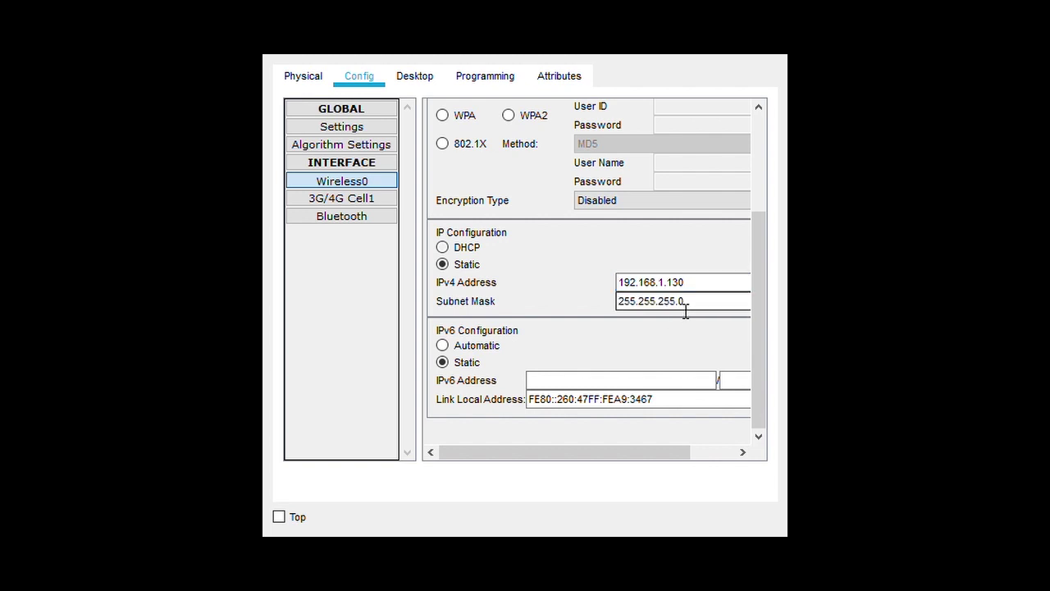
{"action": "key", "text": "Right"}
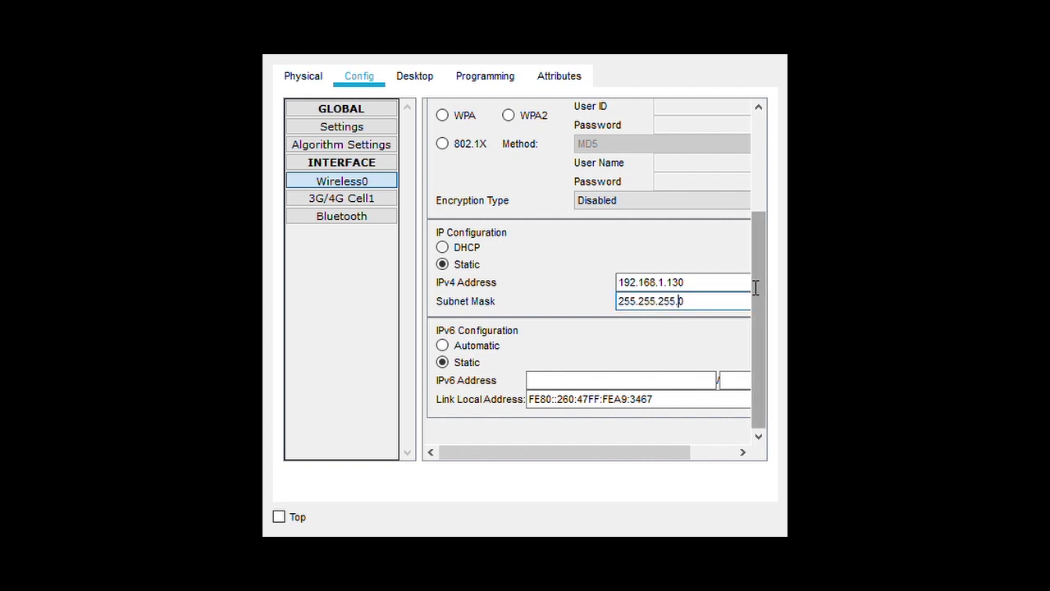
{"action": "key", "text": "Right"}
{"action": "key", "text": "BackSpace"}
{"action": "type", "text": "12"}
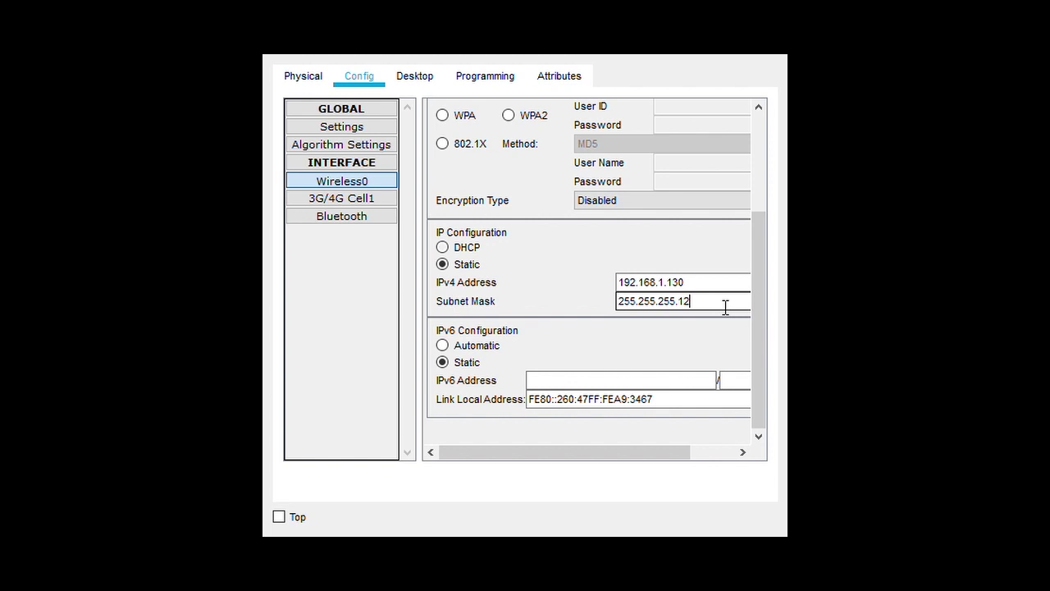
{"action": "type", "text": "8"}
{"action": "left_click", "coordinate": [469, 262]}
{"action": "left_click", "coordinate": [468, 248]}
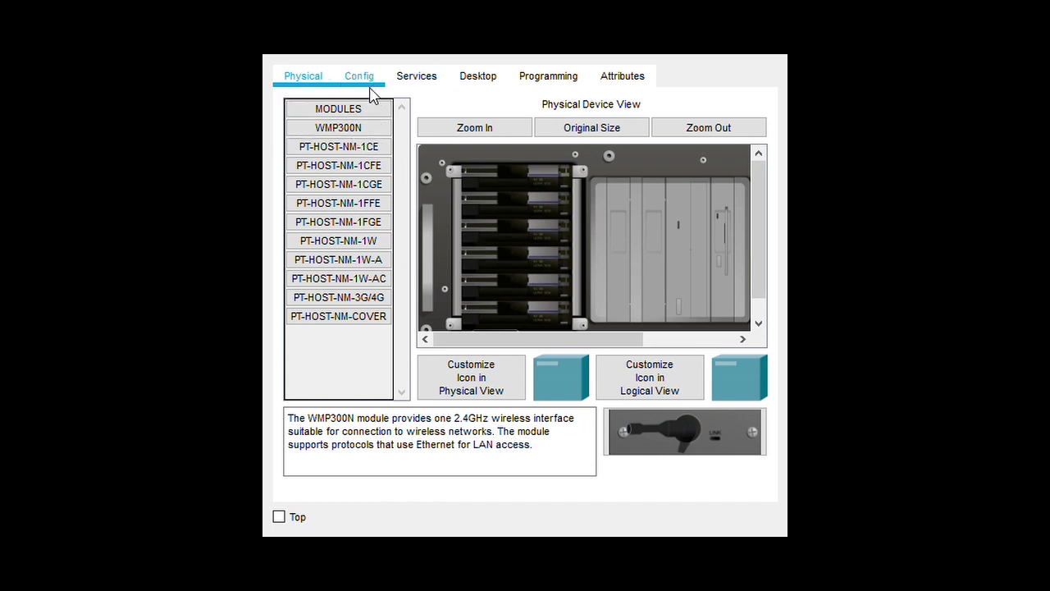
Enter 192.168.1.253 and mask 255.255.255.128 on Server0's FastEthernet0 port
{"action": "left_click", "coordinate": [361, 79]}
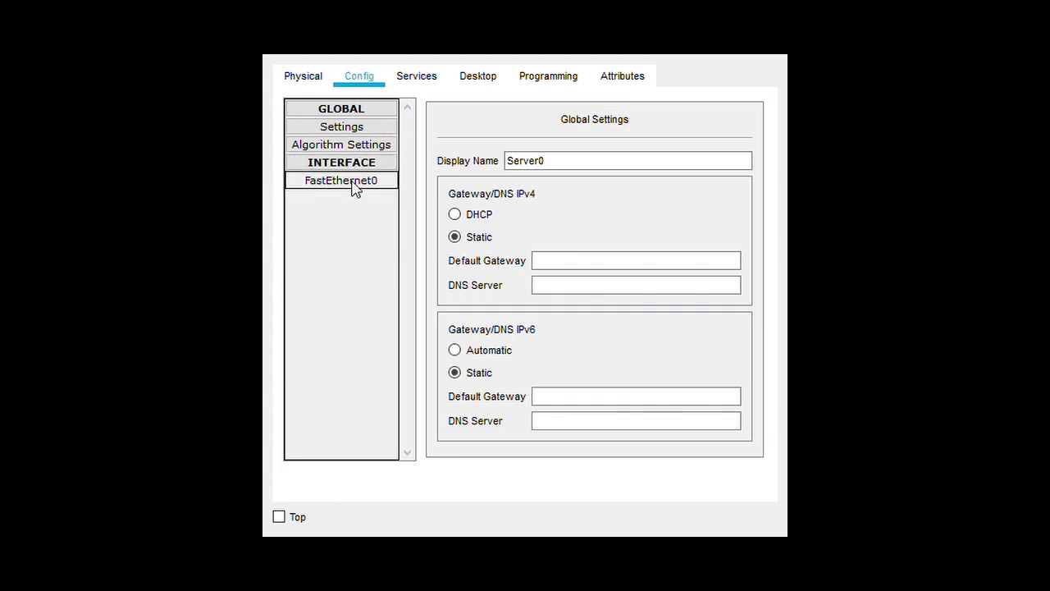
{"action": "left_click", "coordinate": [351, 181]}
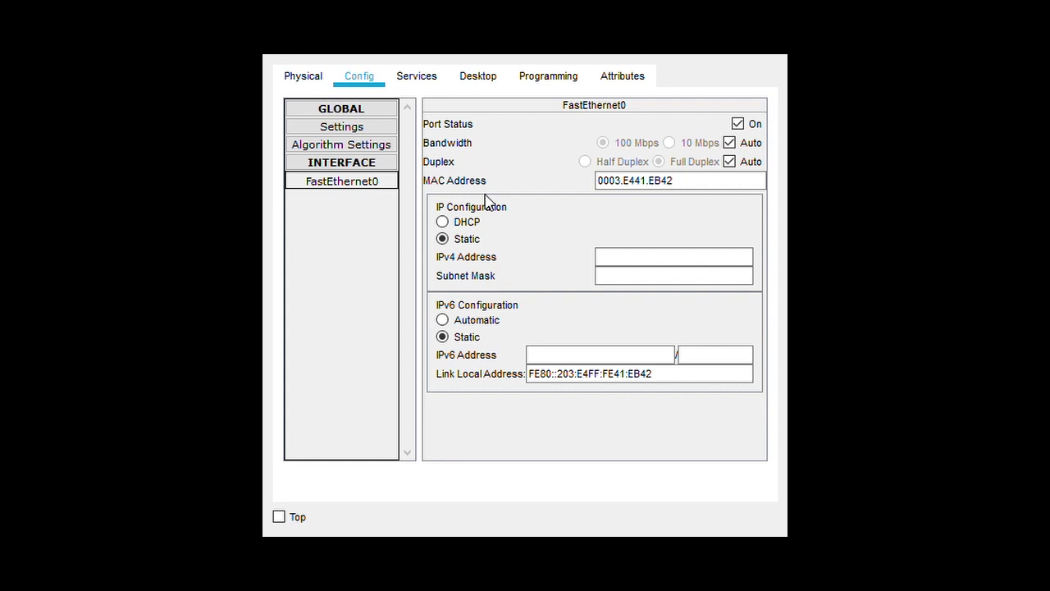
{"action": "left_click", "coordinate": [697, 261]}
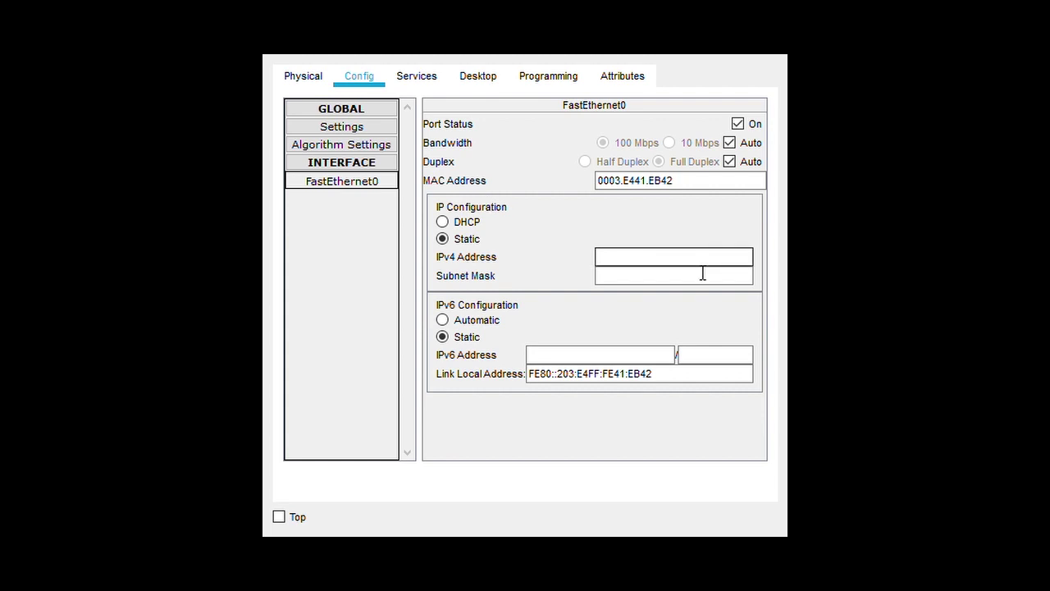
{"action": "type", "text": "19"}
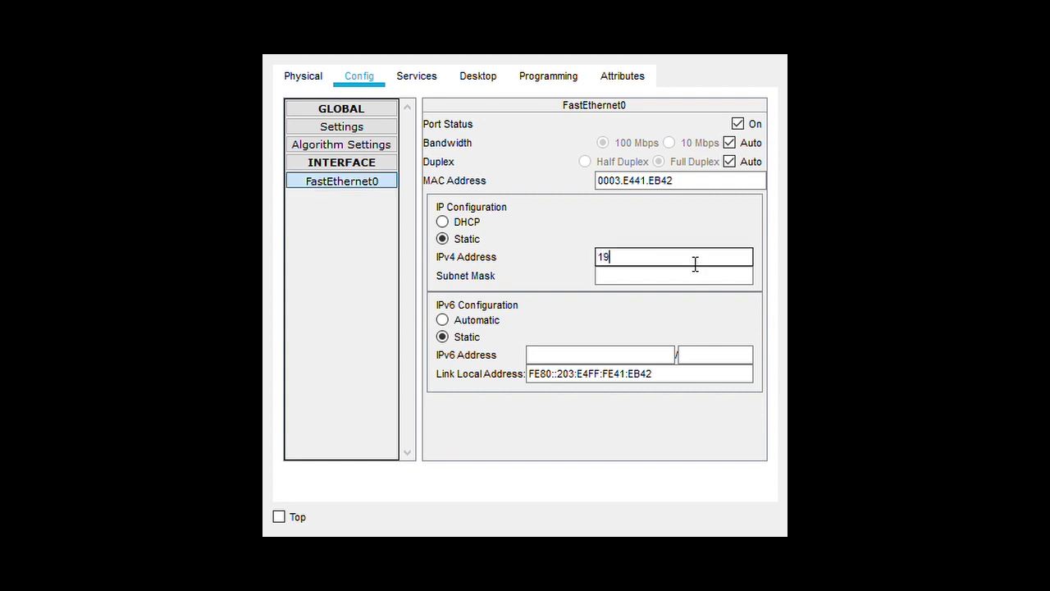
{"action": "type", "text": "2.168.1.253"}
{"action": "left_click", "coordinate": [696, 283]}
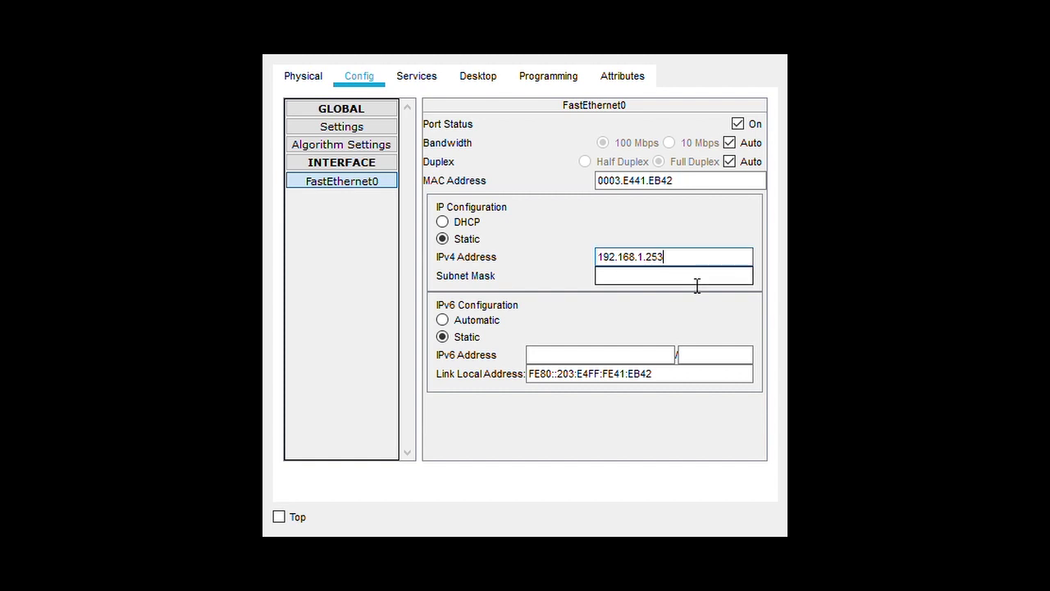
{"action": "key", "text": "BackSpace"}
{"action": "type", "text": "128"}
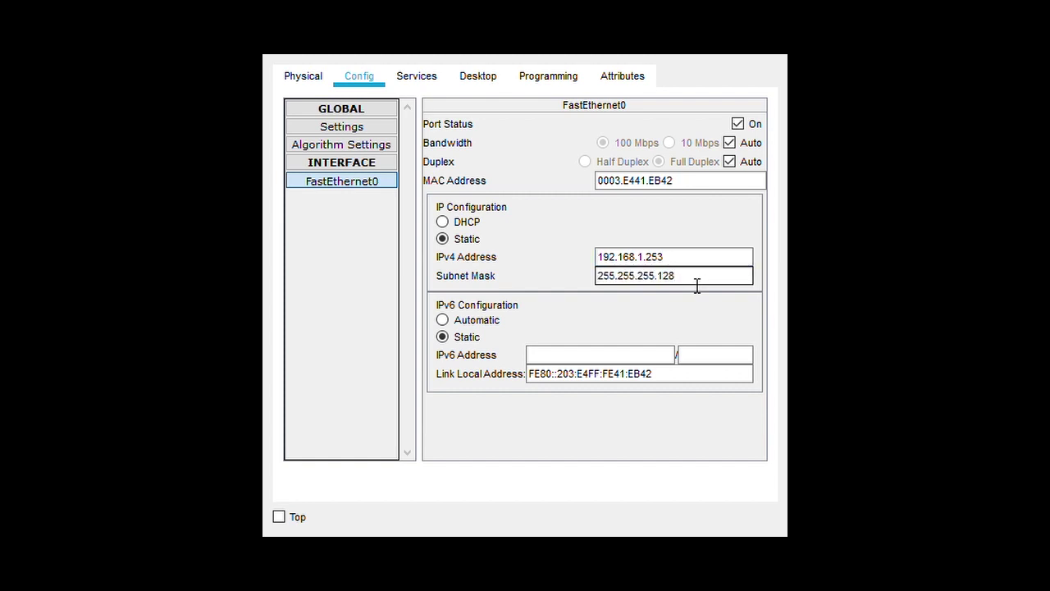
{"action": "left_click", "coordinate": [371, 130]}
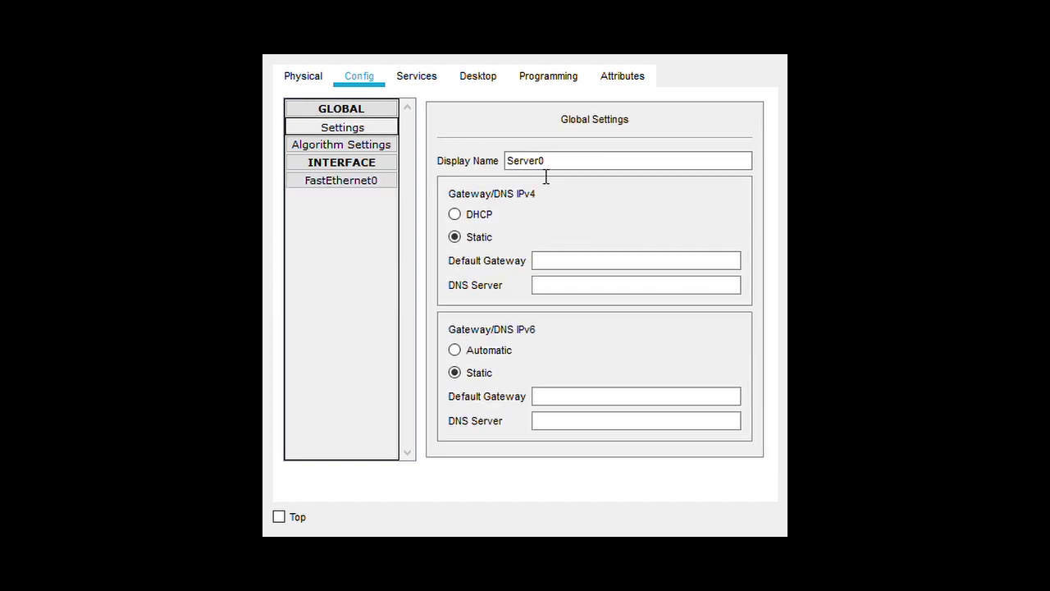
Change the server's Display Name from Server0 to DHCP Server
{"action": "left_click", "coordinate": [602, 164]}
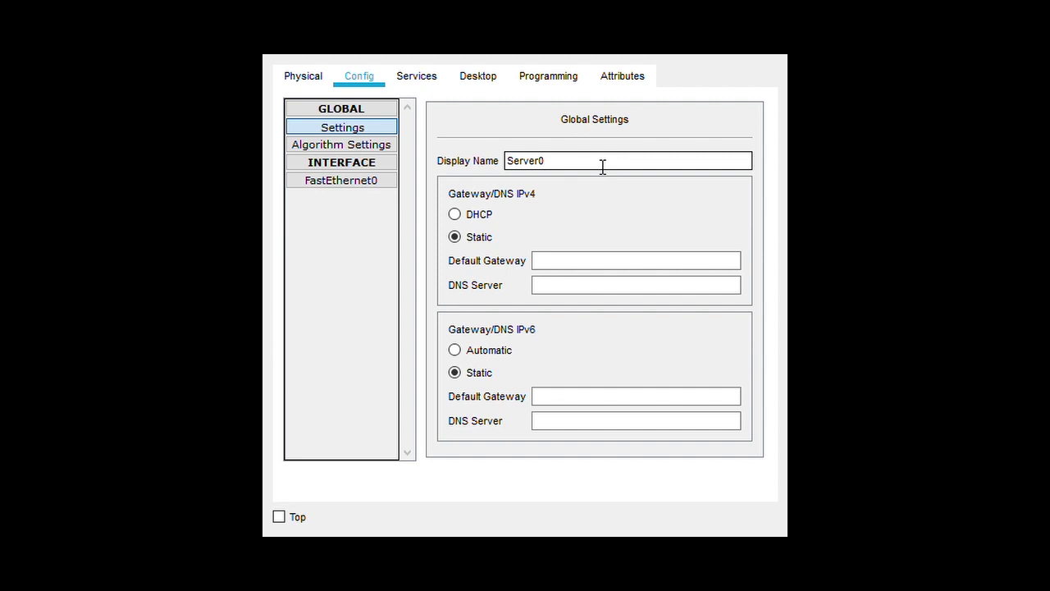
{"action": "left_click_drag", "start_coordinate": [602, 164], "coordinate": [457, 173]}
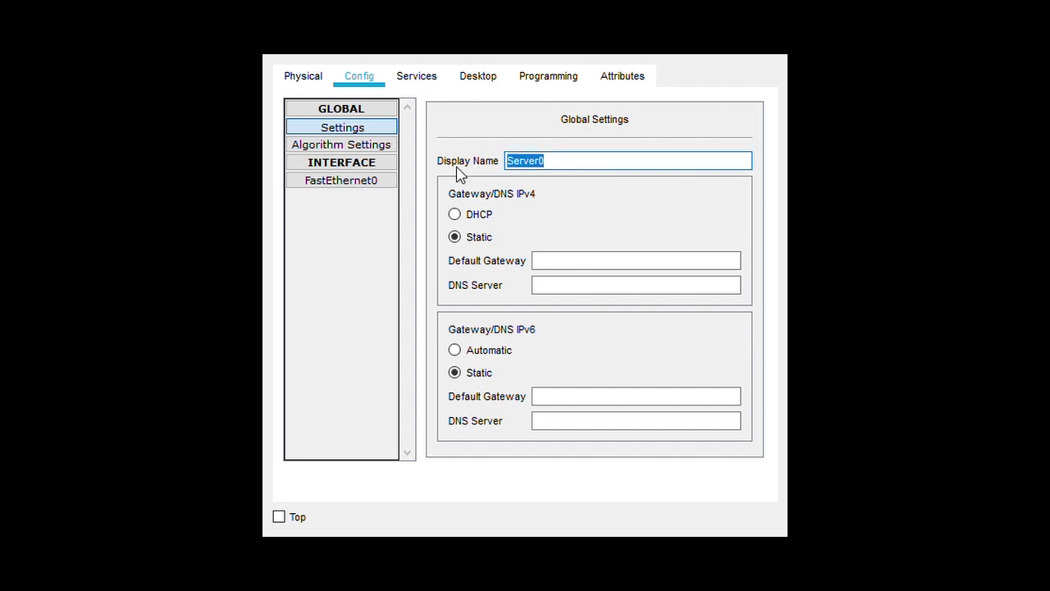
{"action": "left_click", "coordinate": [581, 164]}
{"action": "key", "text": "BackSpace"}
{"action": "key", "text": "Left"}
{"action": "key", "text": "Left"}
{"action": "key", "text": "Left"}
{"action": "key", "text": "Left"}
{"action": "key", "text": "Left"}
{"action": "key", "text": "Left"}
{"action": "type", "text": "dh"}
{"action": "key", "text": "BackSpace"}
{"action": "key", "text": "BackSpace"}
{"action": "type", "text": "SH"}
{"action": "key", "text": "BackSpace"}
{"action": "key", "text": "BackSpace"}
{"action": "type", "text": "DHCP"}
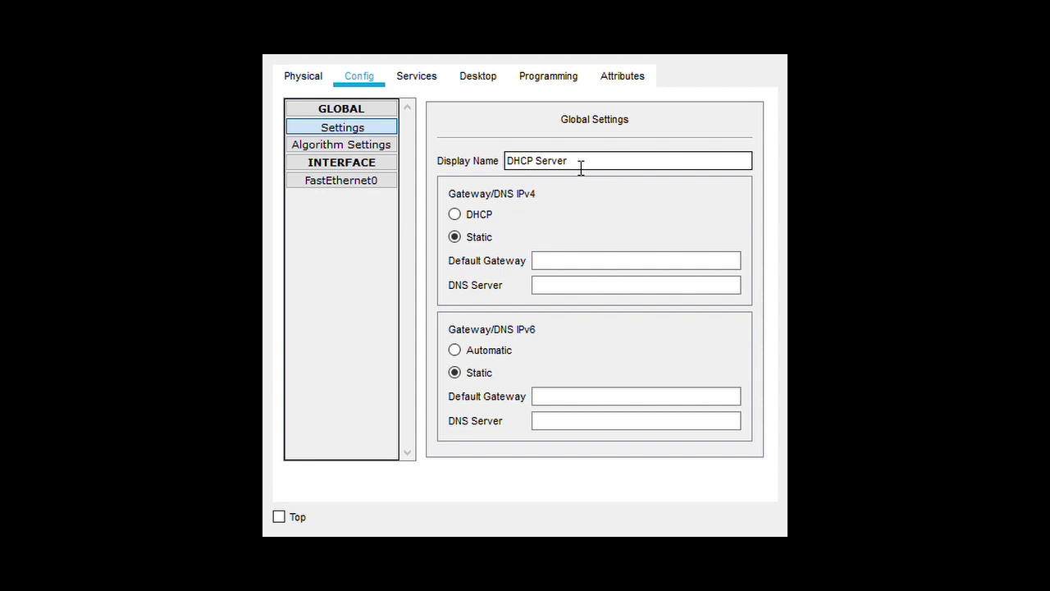
{"action": "left_click", "coordinate": [348, 186]}
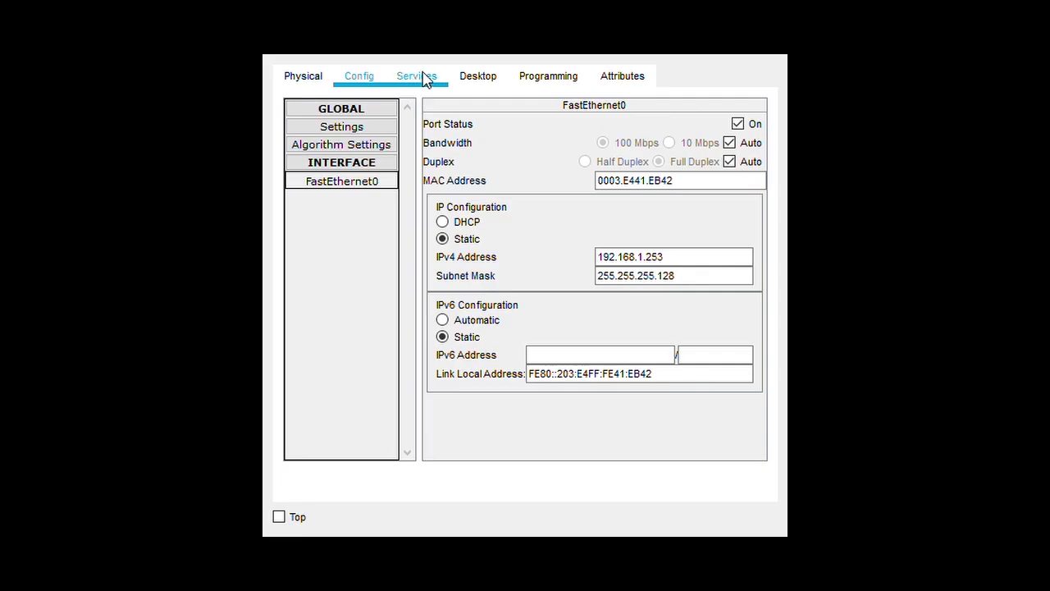
Turn the DHCP service on with gateway 192.168.1.254 and DNS 33.33.33.1
{"action": "left_click", "coordinate": [414, 77]}
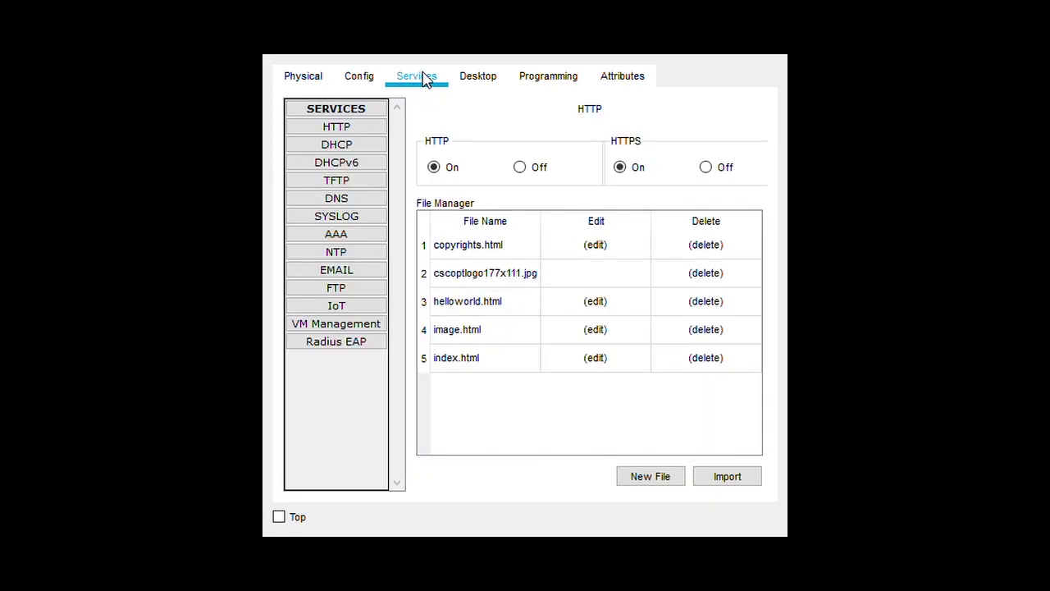
{"action": "left_click", "coordinate": [361, 146]}
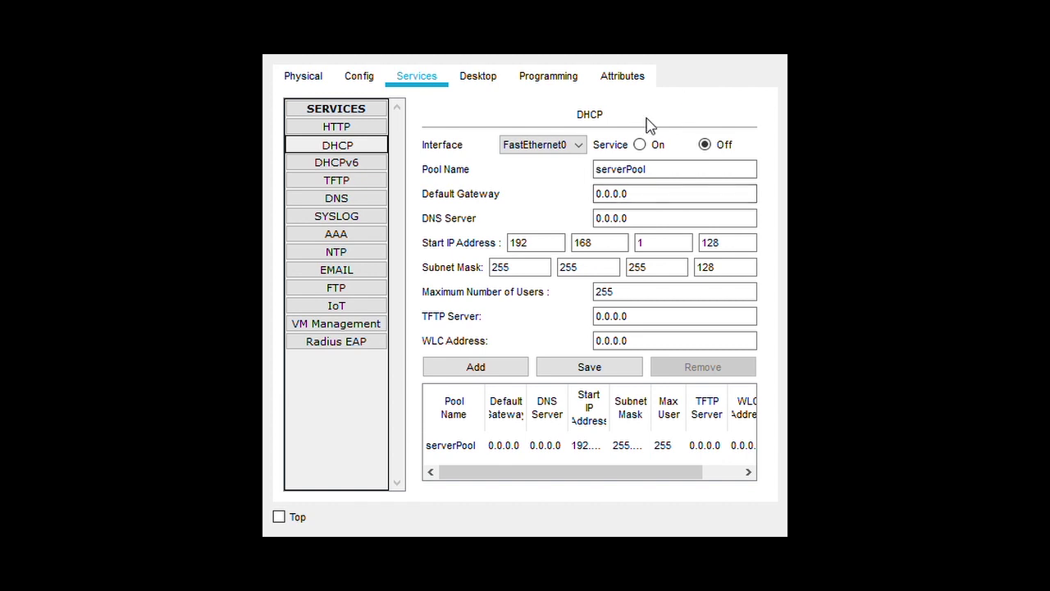
{"action": "left_click", "coordinate": [639, 145]}
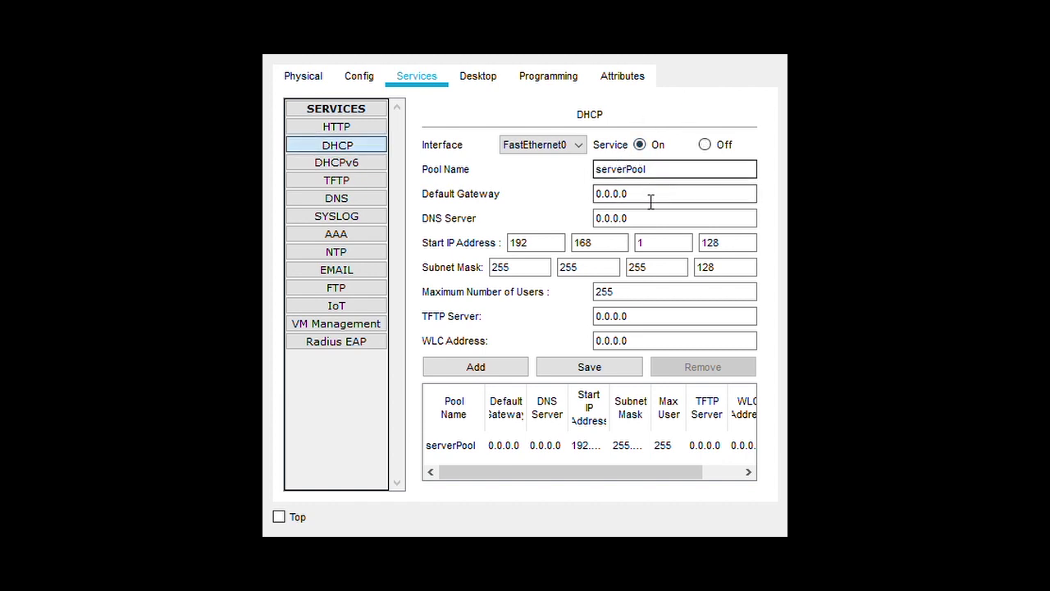
{"action": "left_click_drag", "start_coordinate": [647, 199], "coordinate": [558, 185]}
{"action": "key", "text": "BackSpace"}
{"action": "type", "text": "19"}
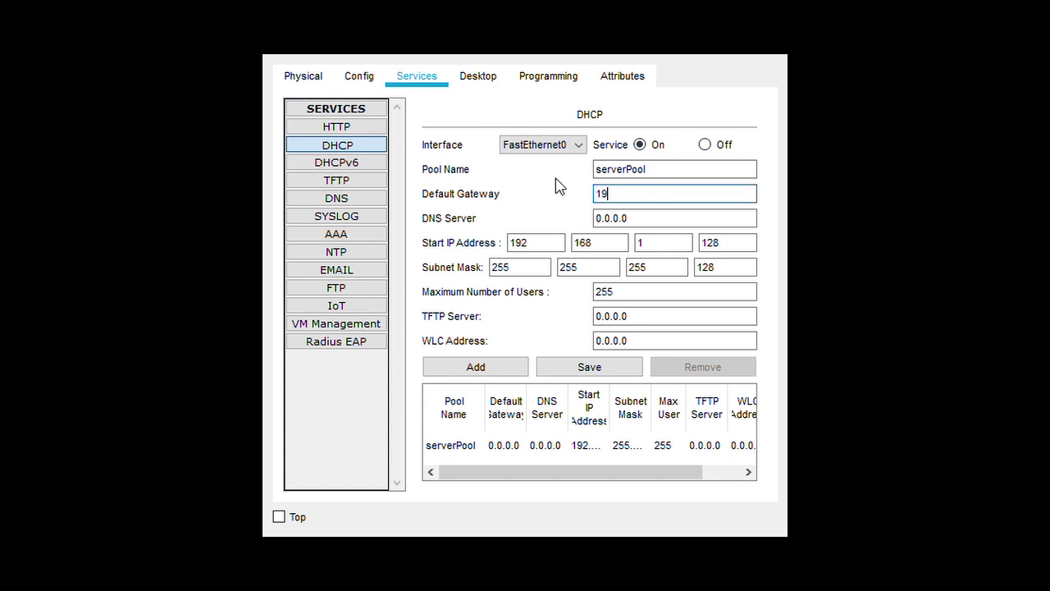
{"action": "type", "text": "2.168.1.254"}
{"action": "double_click", "coordinate": [648, 218]}
{"action": "key", "text": "BackSpace"}
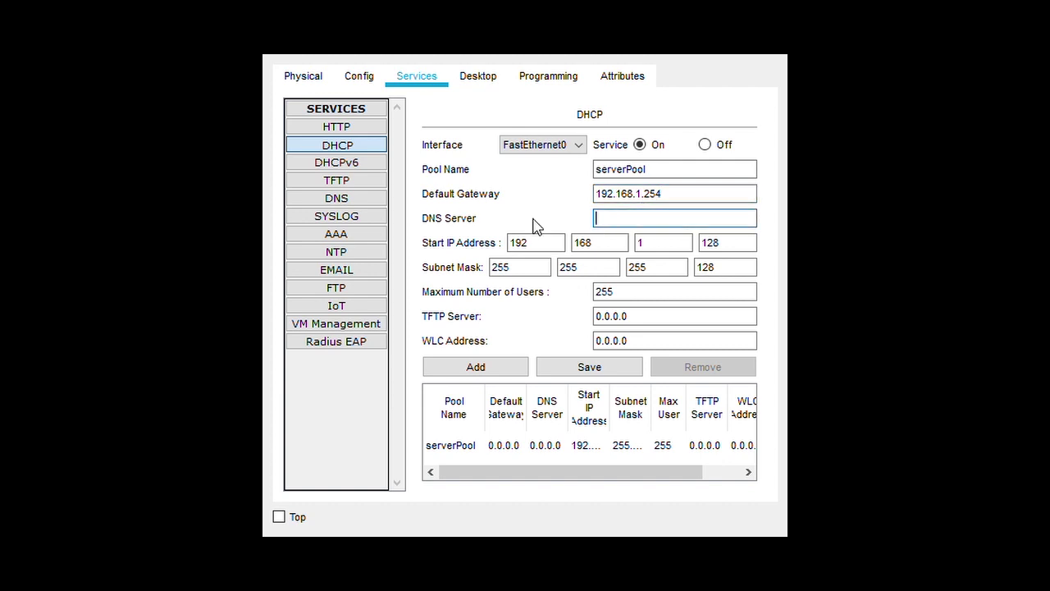
{"action": "type", "text": "33.33.33.1"}
Set the DHCP pool's maximum users to 50 and the start address's last octet to 151
{"action": "left_click", "coordinate": [622, 294]}
{"action": "left_click_drag", "start_coordinate": [645, 300], "coordinate": [605, 303]}
{"action": "key", "text": "BackSpace"}
{"action": "type", "text": "50"}
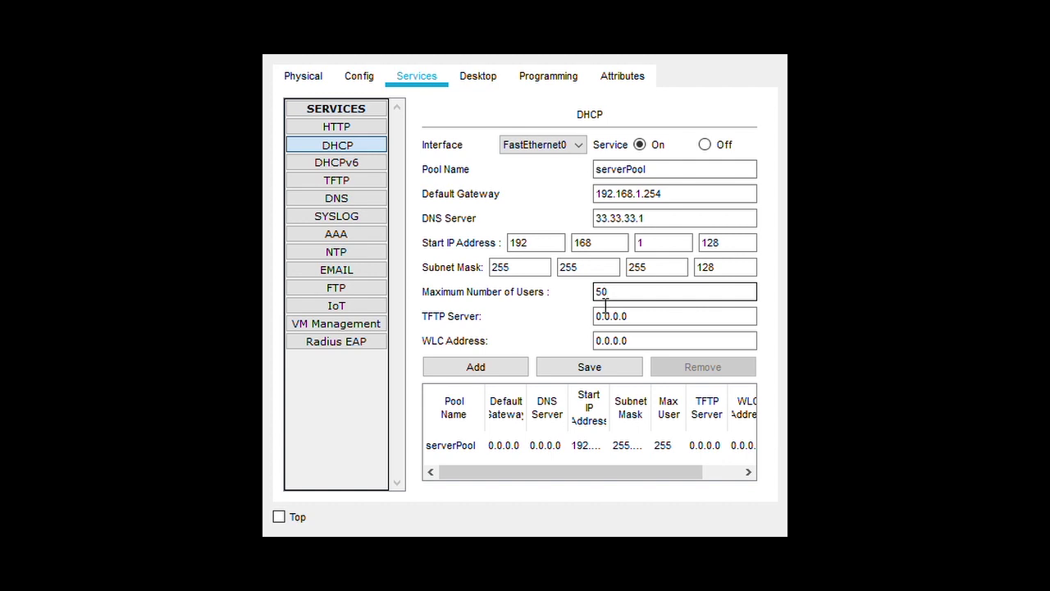
{"action": "left_click", "coordinate": [753, 244]}
{"action": "double_click", "coordinate": [728, 251]}
{"action": "key", "text": "BackSpace"}
{"action": "type", "text": "151"}
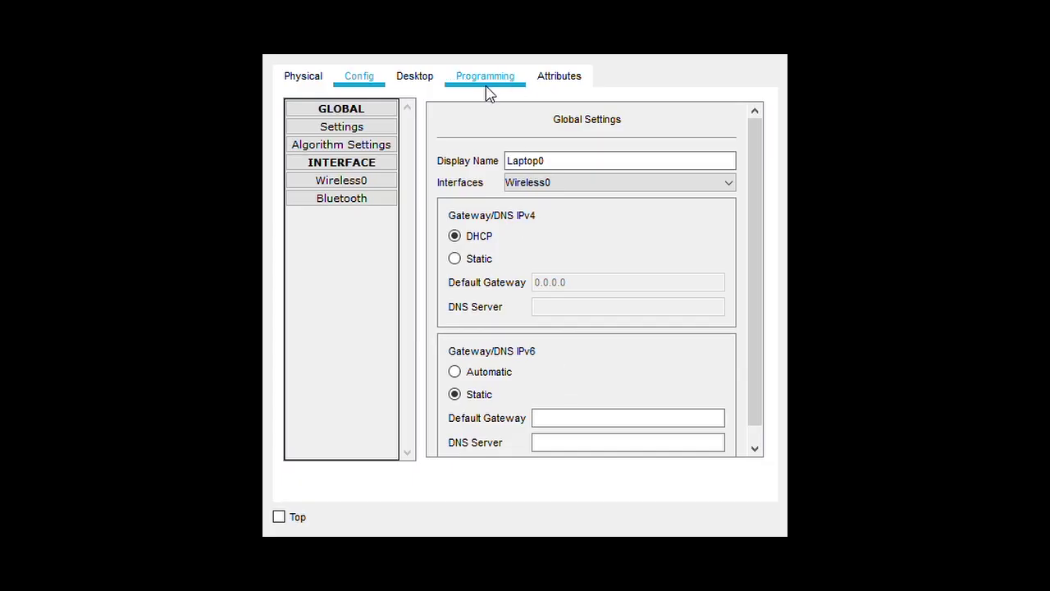
View the laptop's IP Configuration, then confirm the smartphone got 192.168.1.130 with mask 255.255.255.128
{"action": "left_click", "coordinate": [411, 81]}
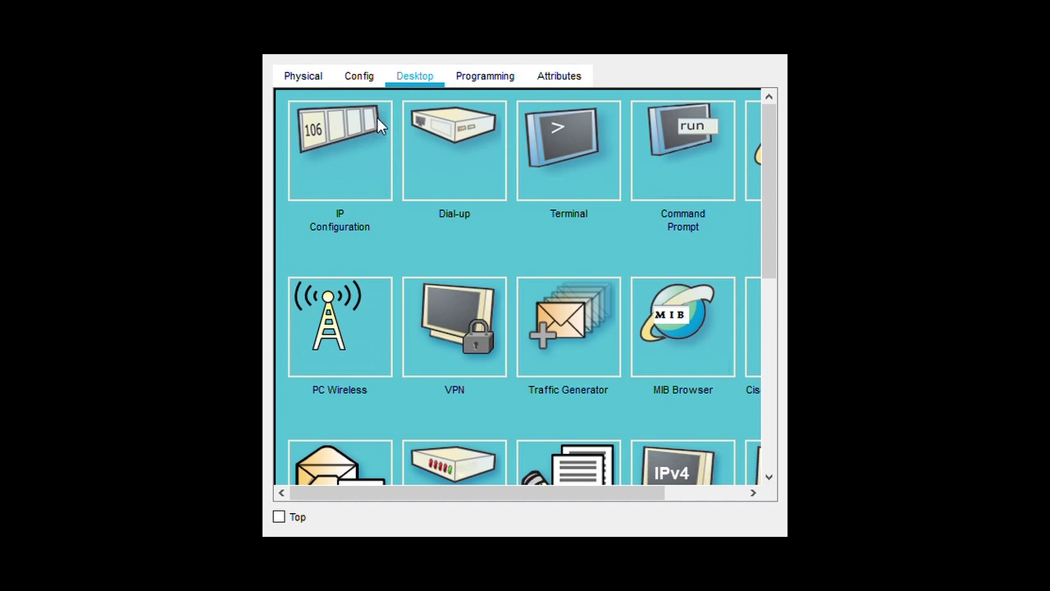
{"action": "left_click", "coordinate": [342, 178]}
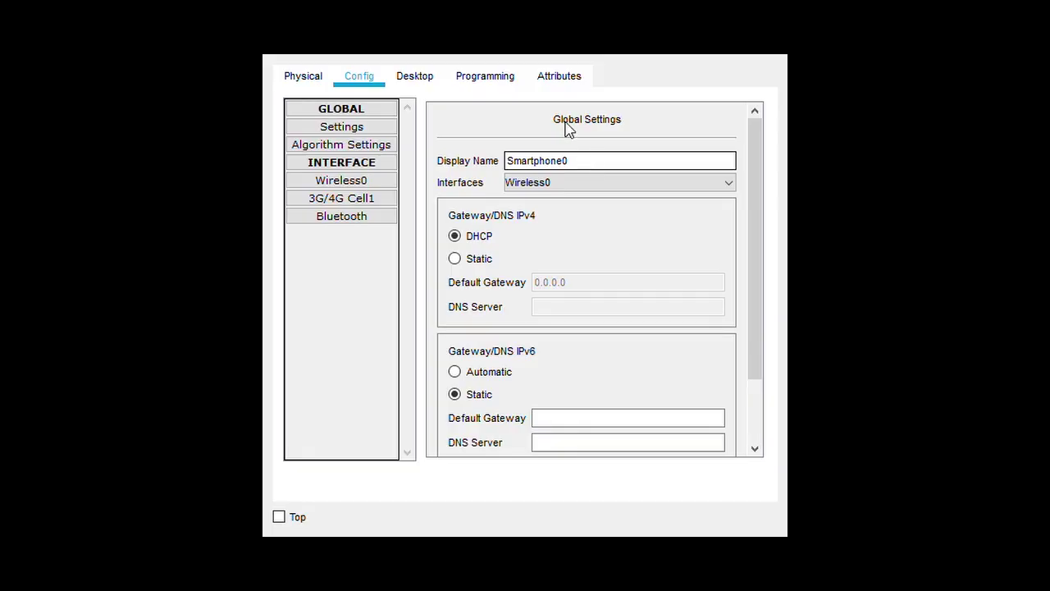
{"action": "left_click", "coordinate": [423, 80]}
{"action": "left_click", "coordinate": [322, 182]}
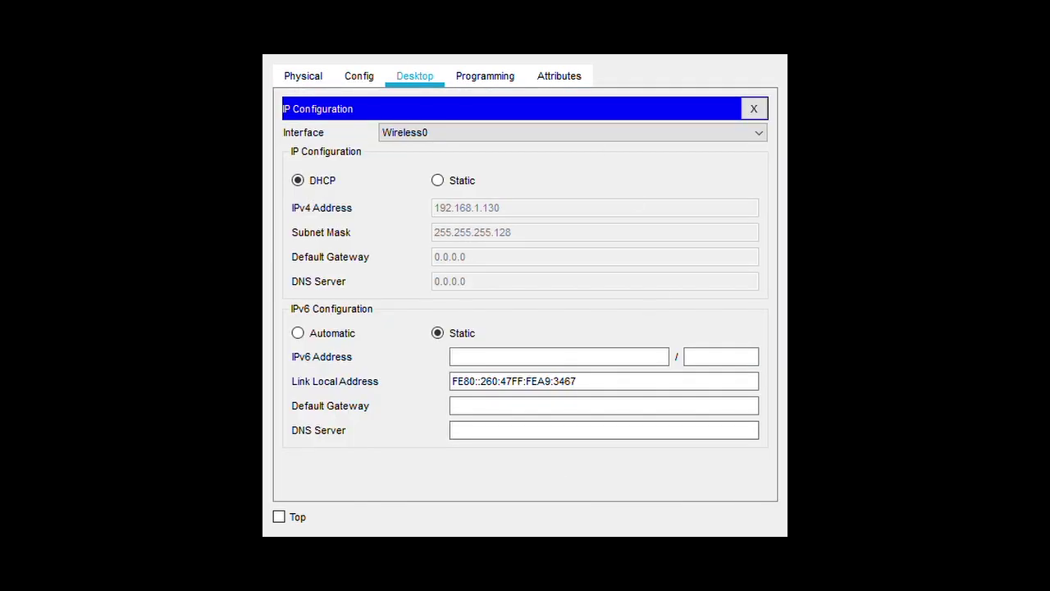